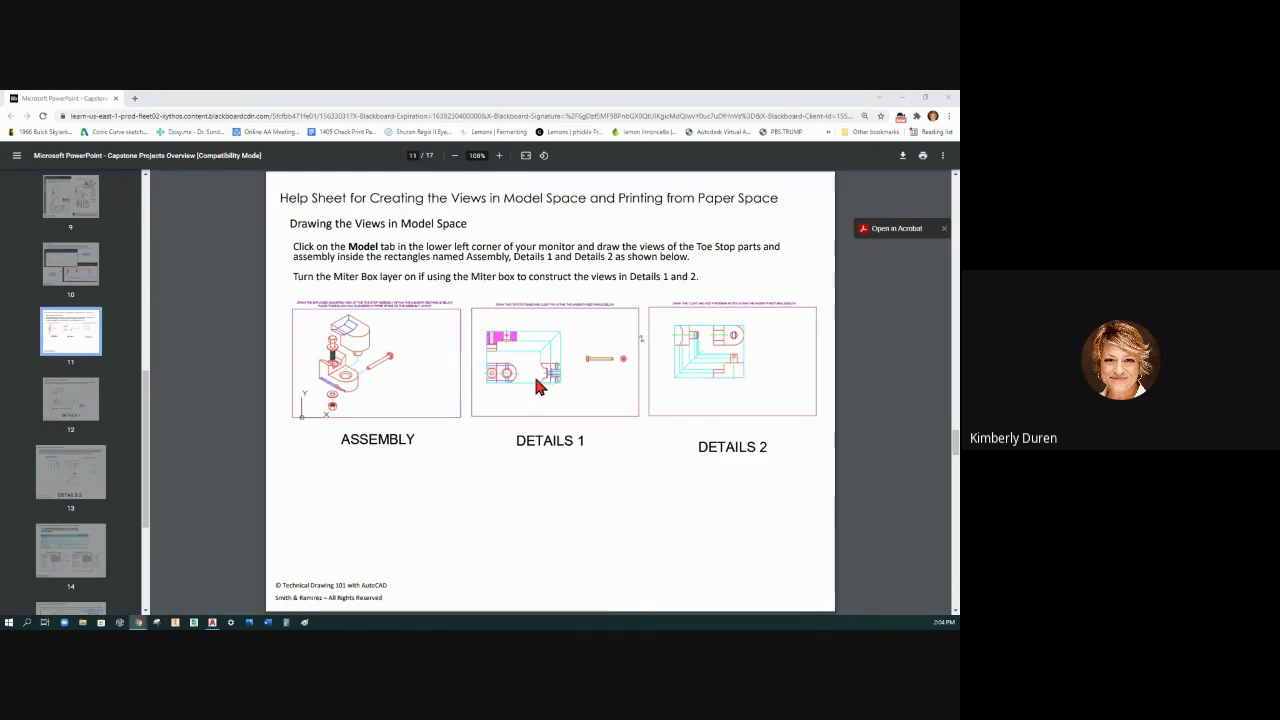
Step: Jump to page 14 of the capstone PDF, the Toe Stop Assembly dimensioning style settings
click(86, 565)
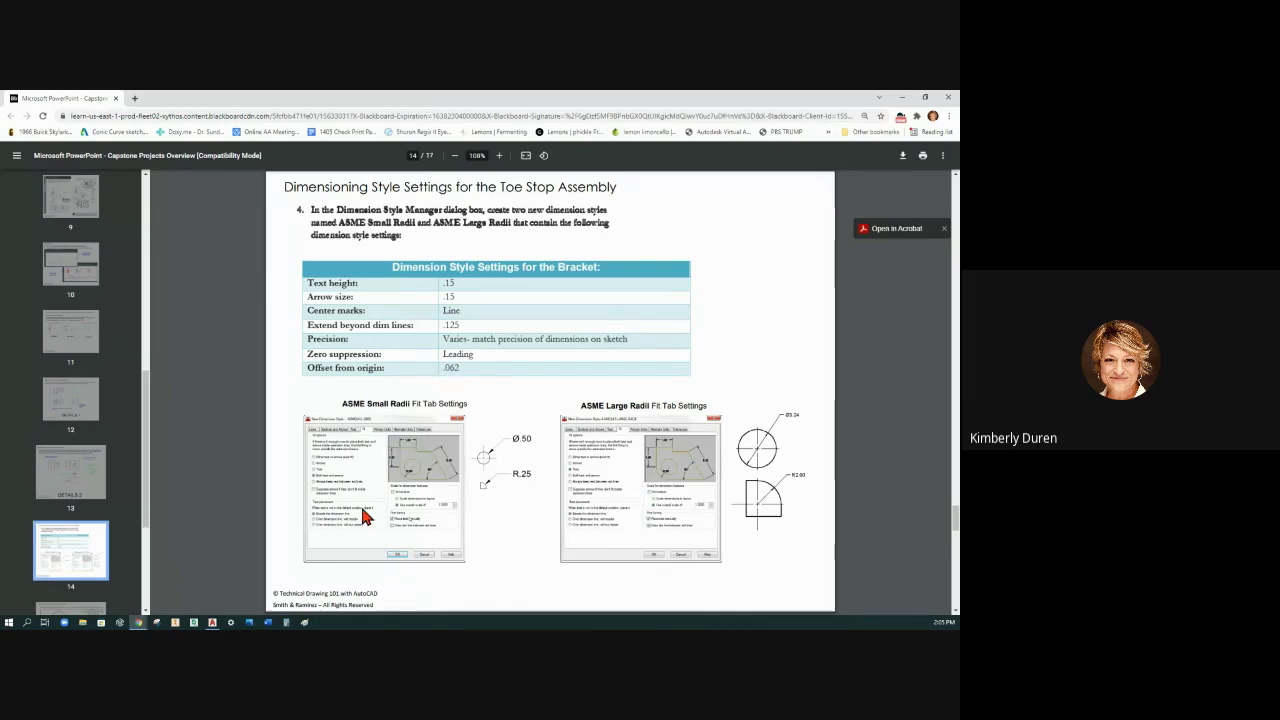
scroll(213, 498, down, 1)
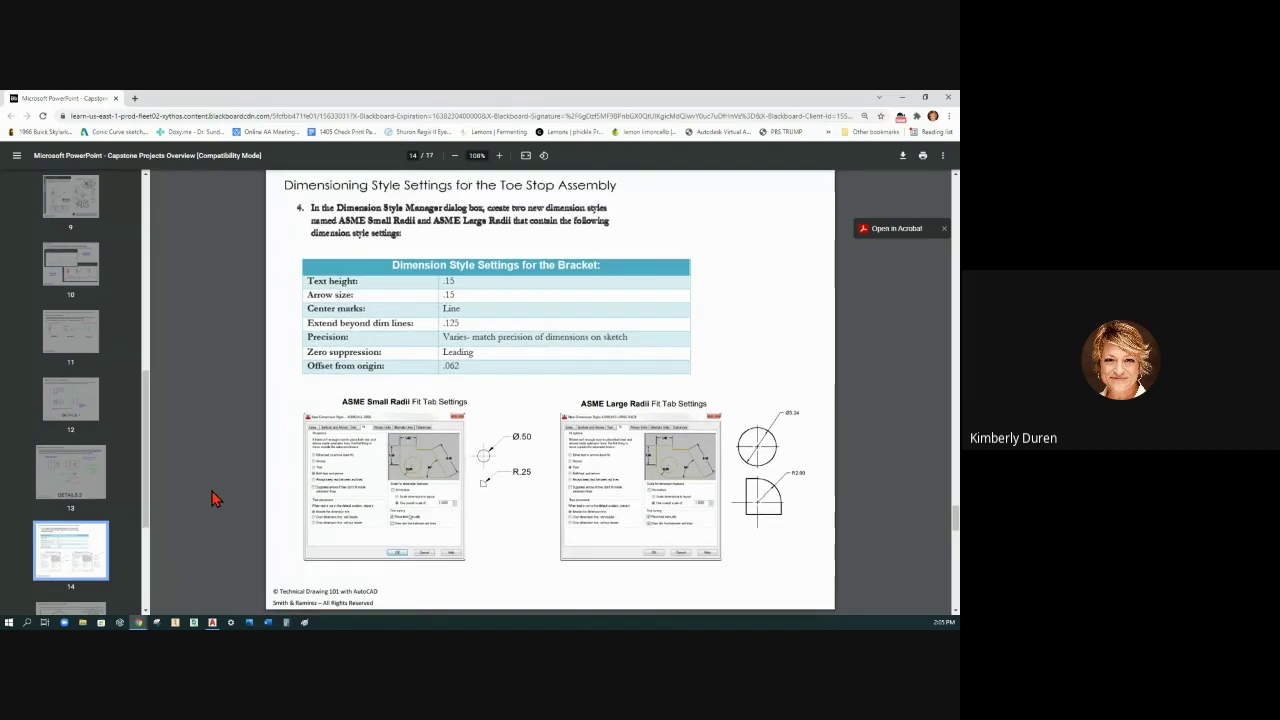
Step: Review the miter box slides, page 13 then page 12 (Sheet 2 of 3, Details 1)
click(82, 476)
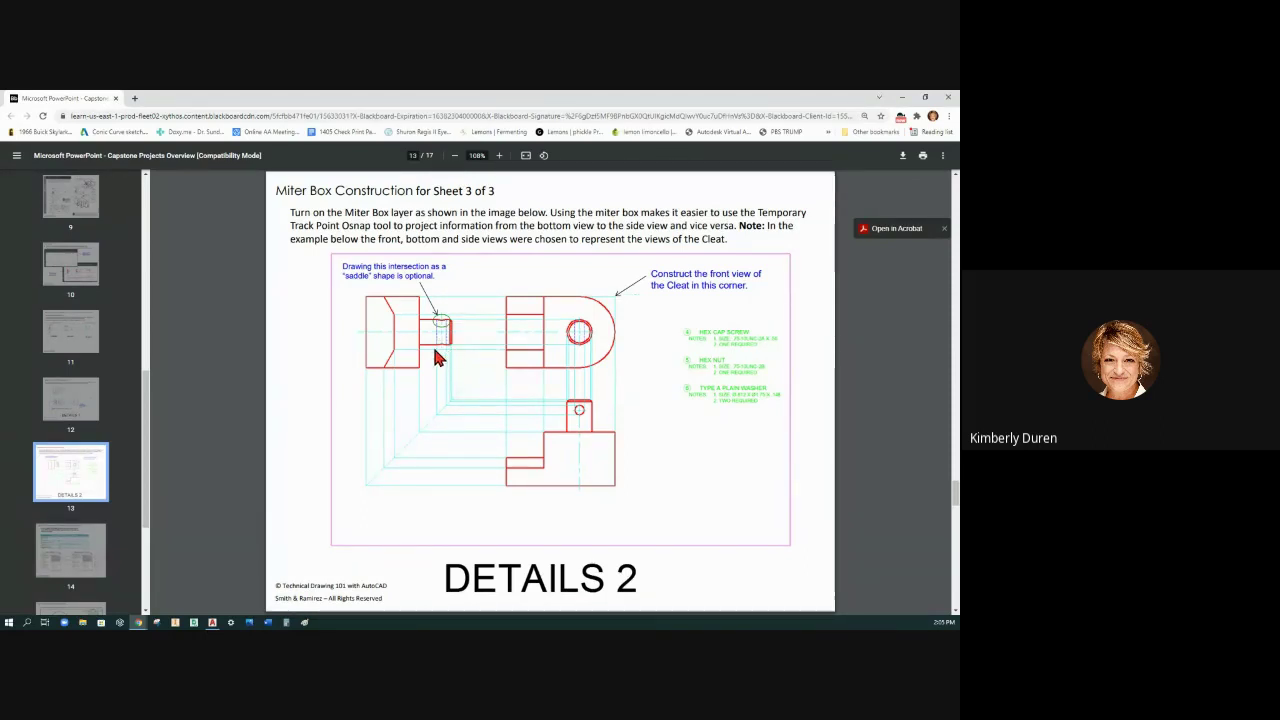
scroll(440, 358, up, 1)
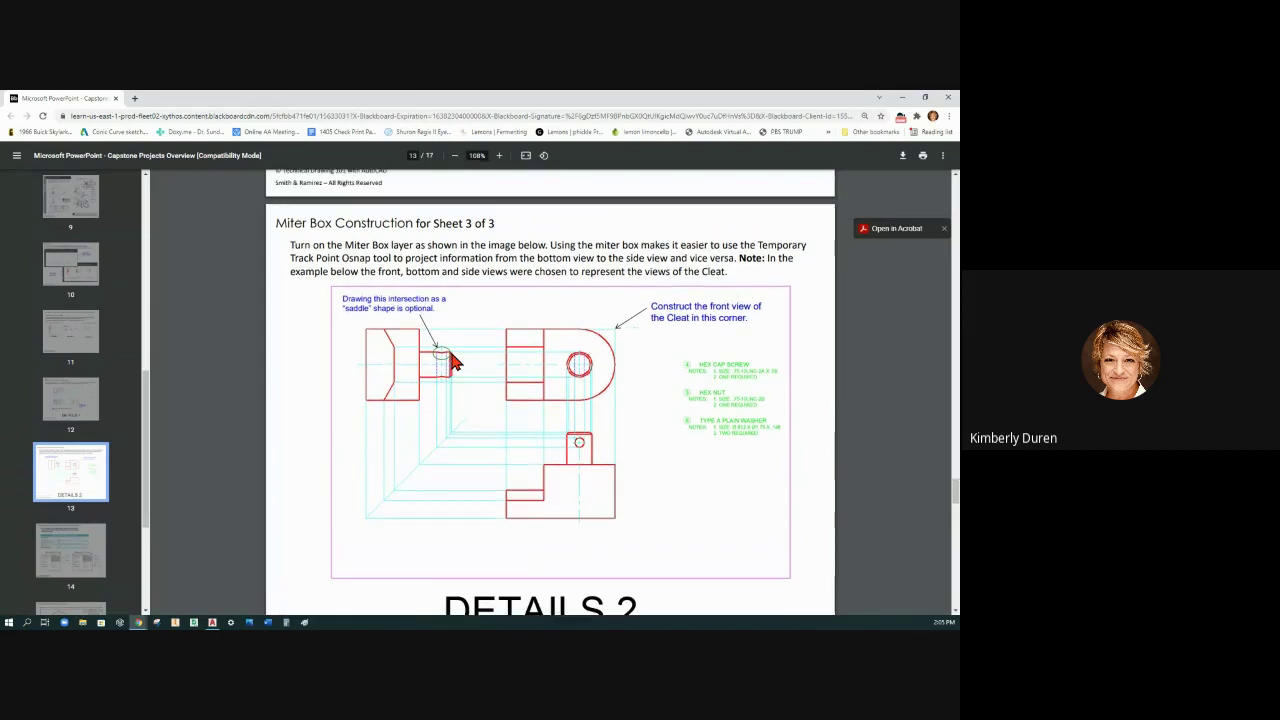
click(72, 403)
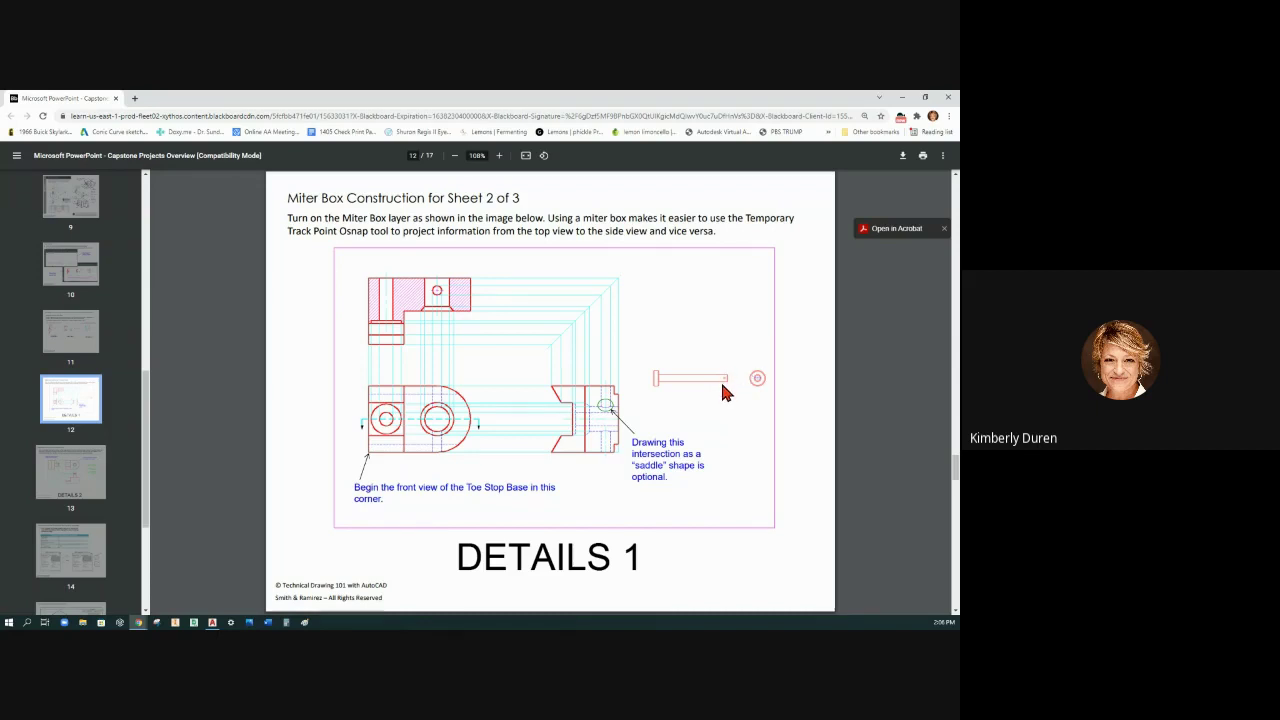
Step: Switch to AutoCAD, open the CP 1.1 Mechanical Working Drawing Prototype, and check the Leader options
click(213, 623)
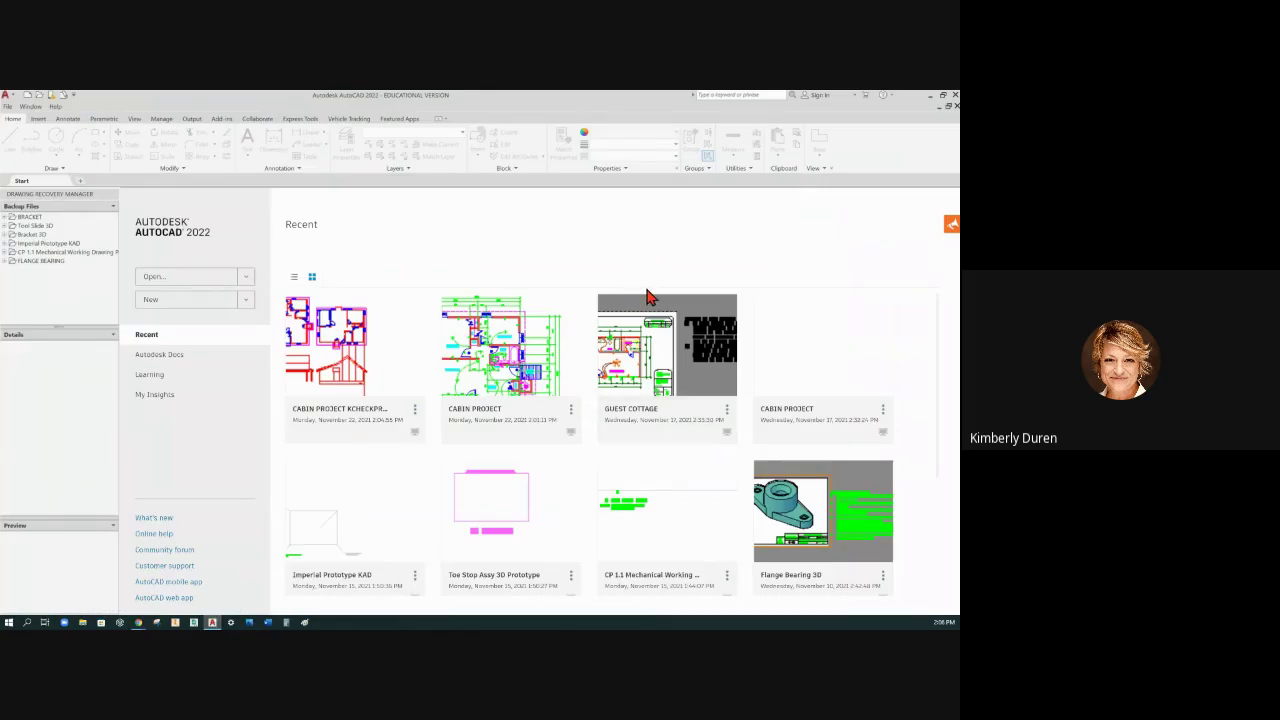
click(656, 522)
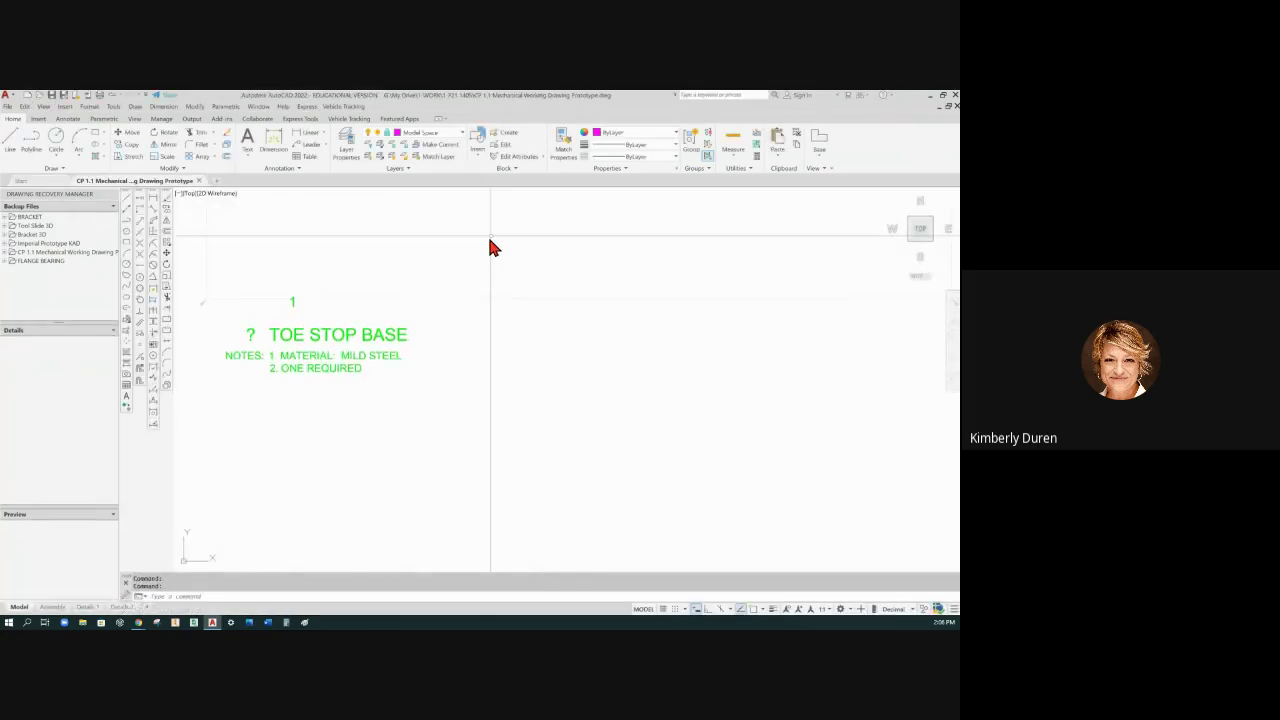
click(322, 146)
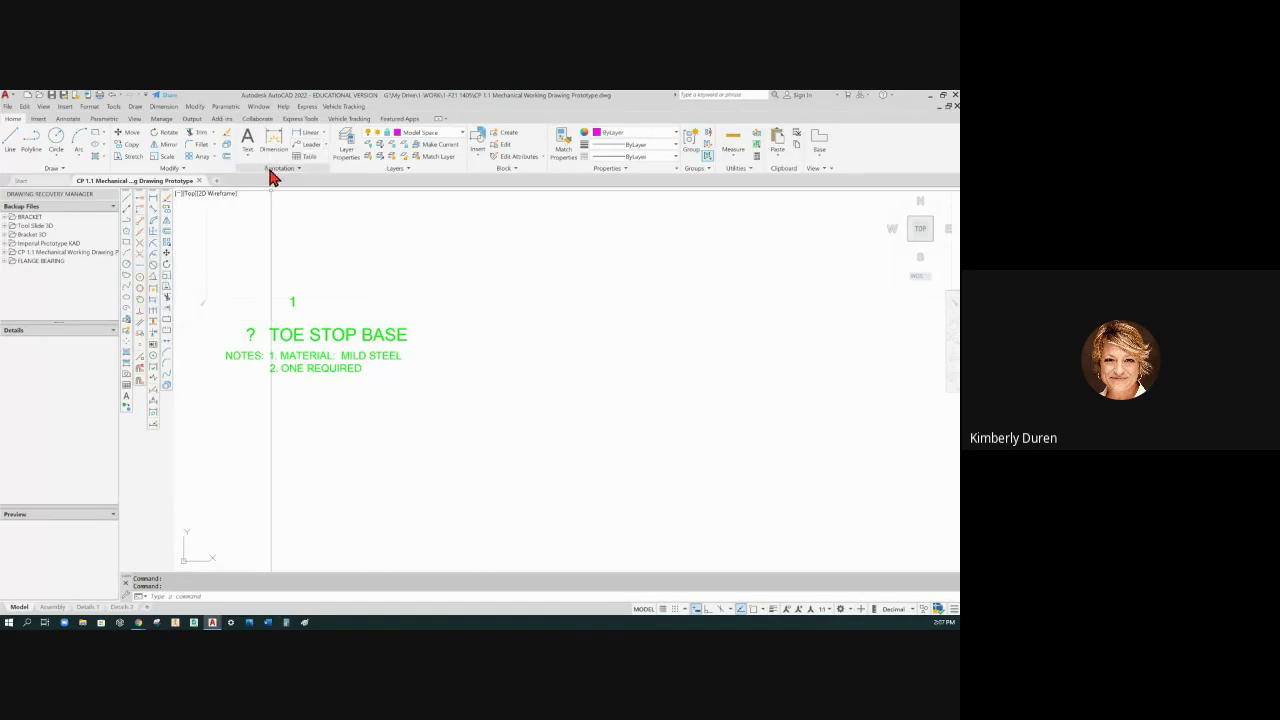
click(93, 108)
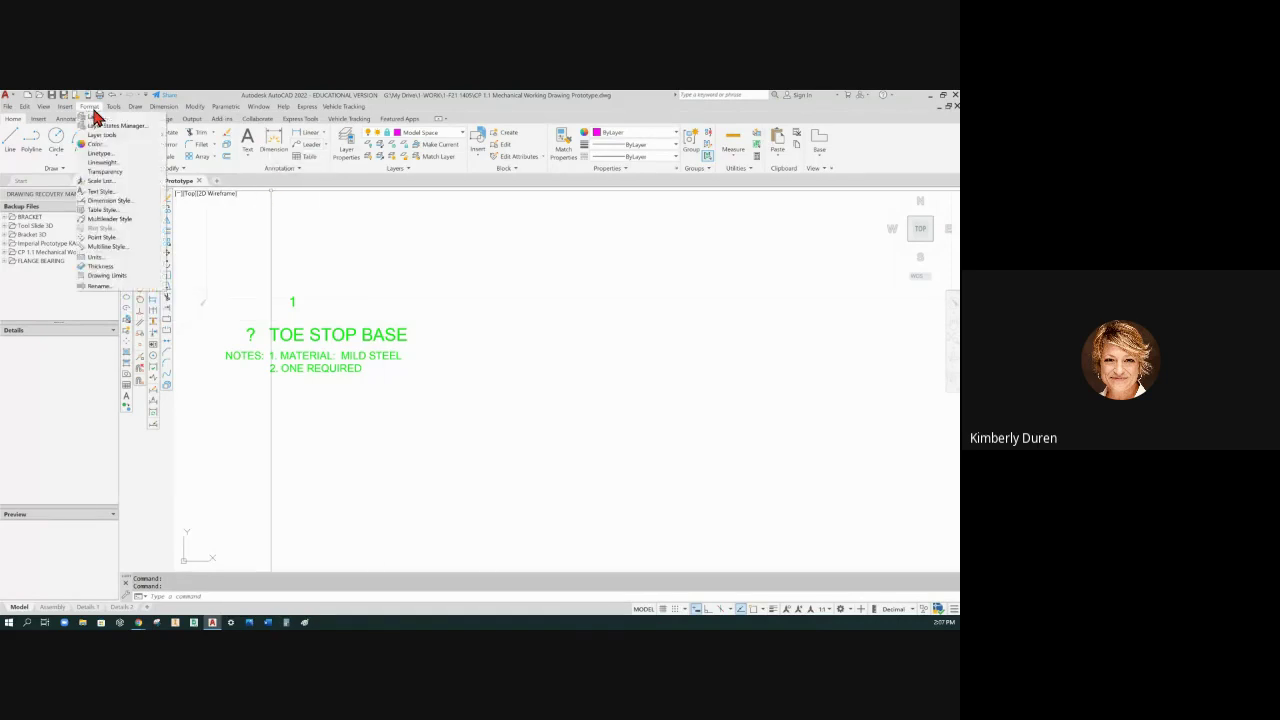
click(111, 220)
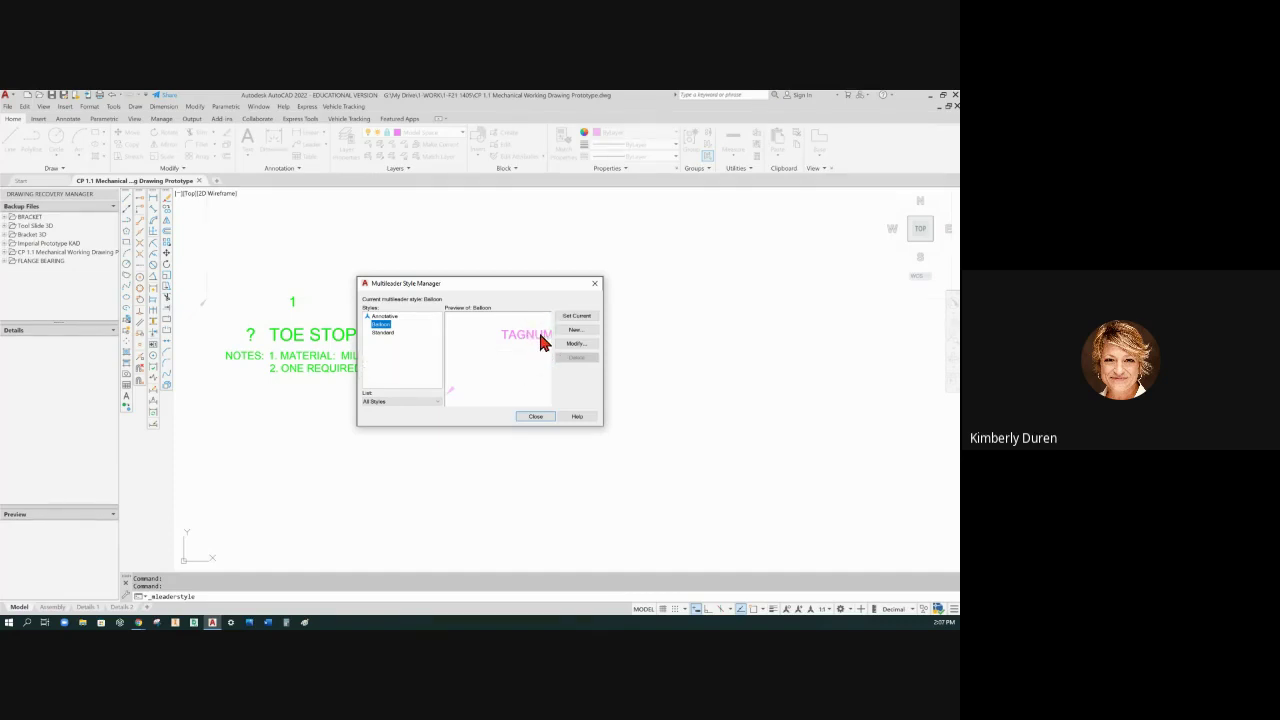
click(382, 333)
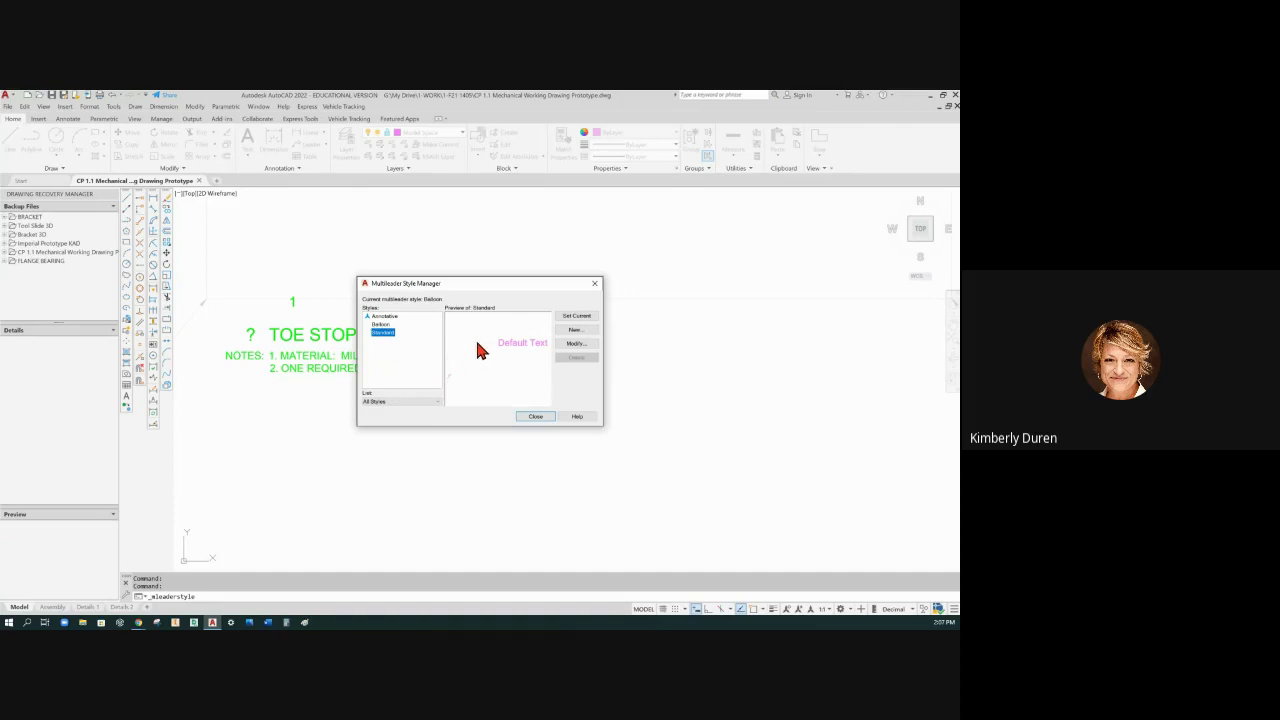
click(535, 419)
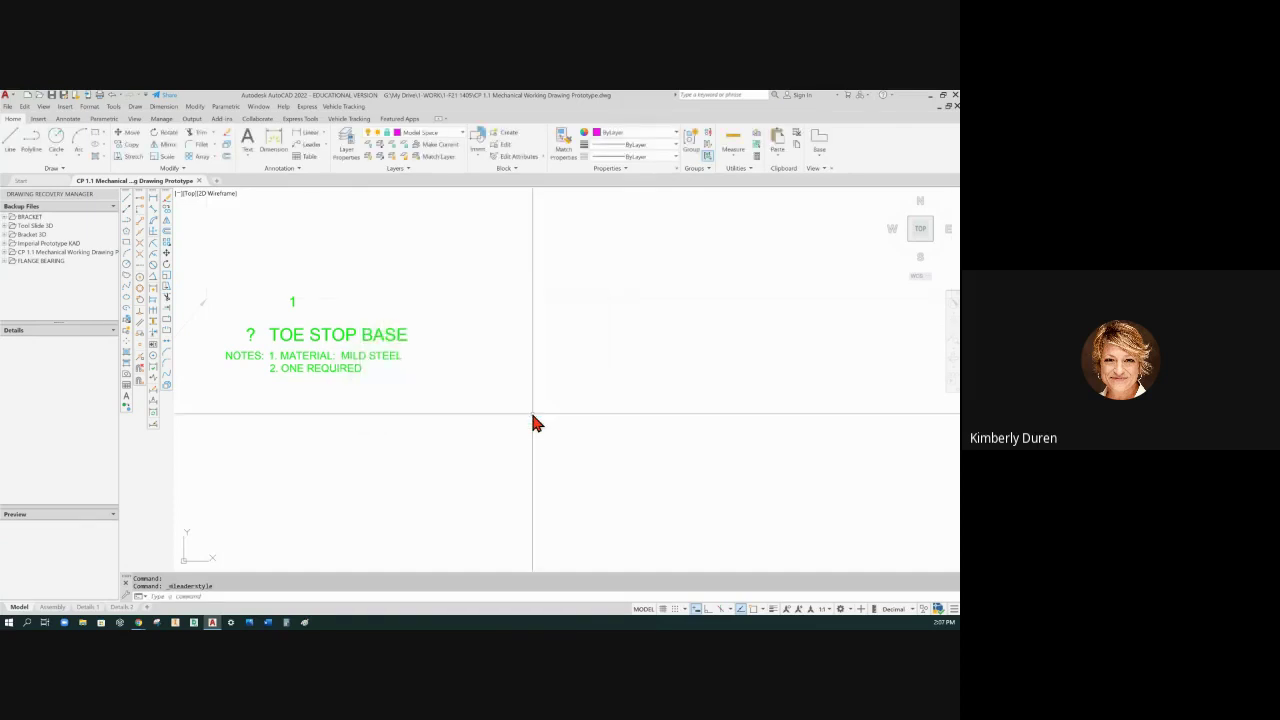
Step: Draw a rectangle below the Toe Stop Base notes
click(96, 133)
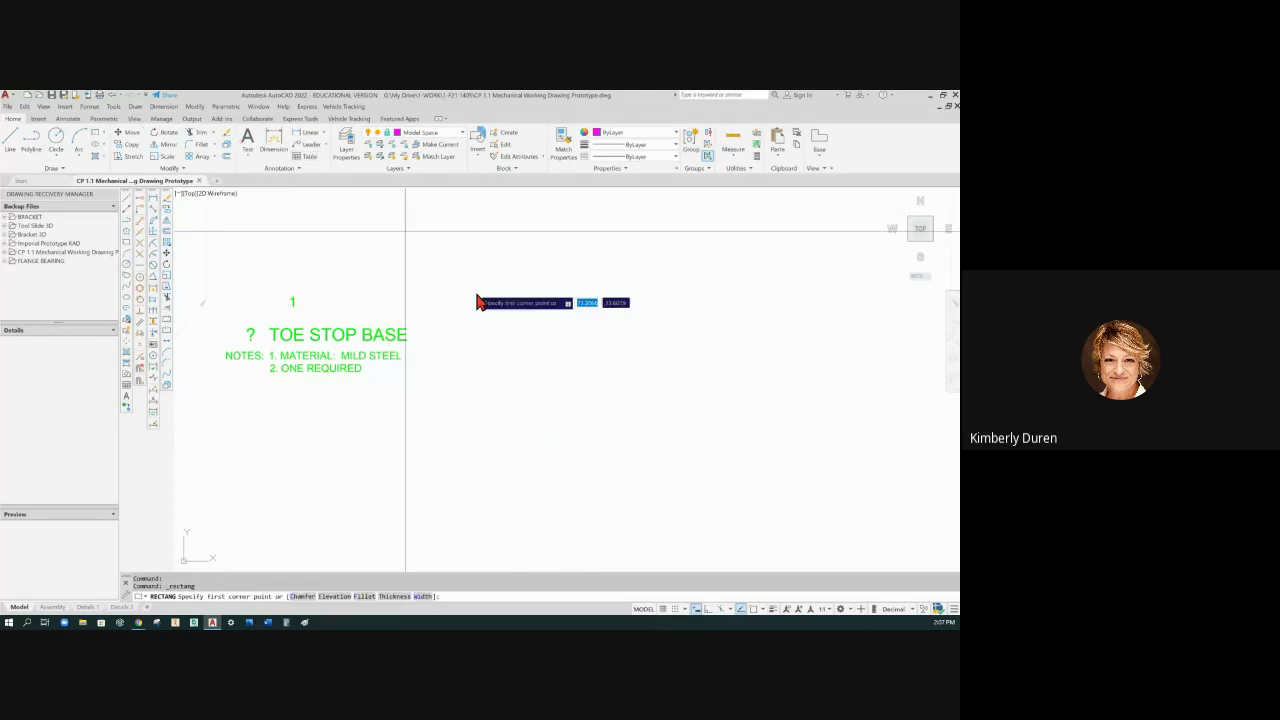
click(504, 399)
click(677, 448)
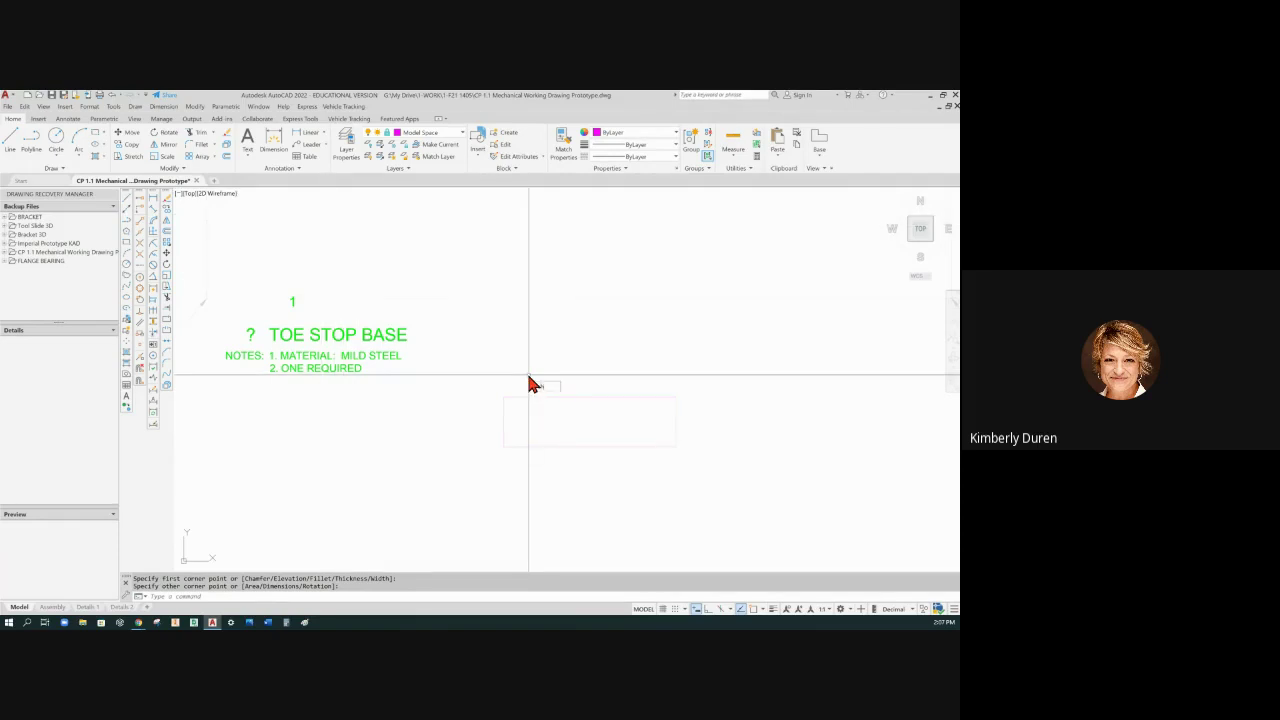
Step: Set the chamfer to the angle method with .15 length and 45° angle
text(CHA)
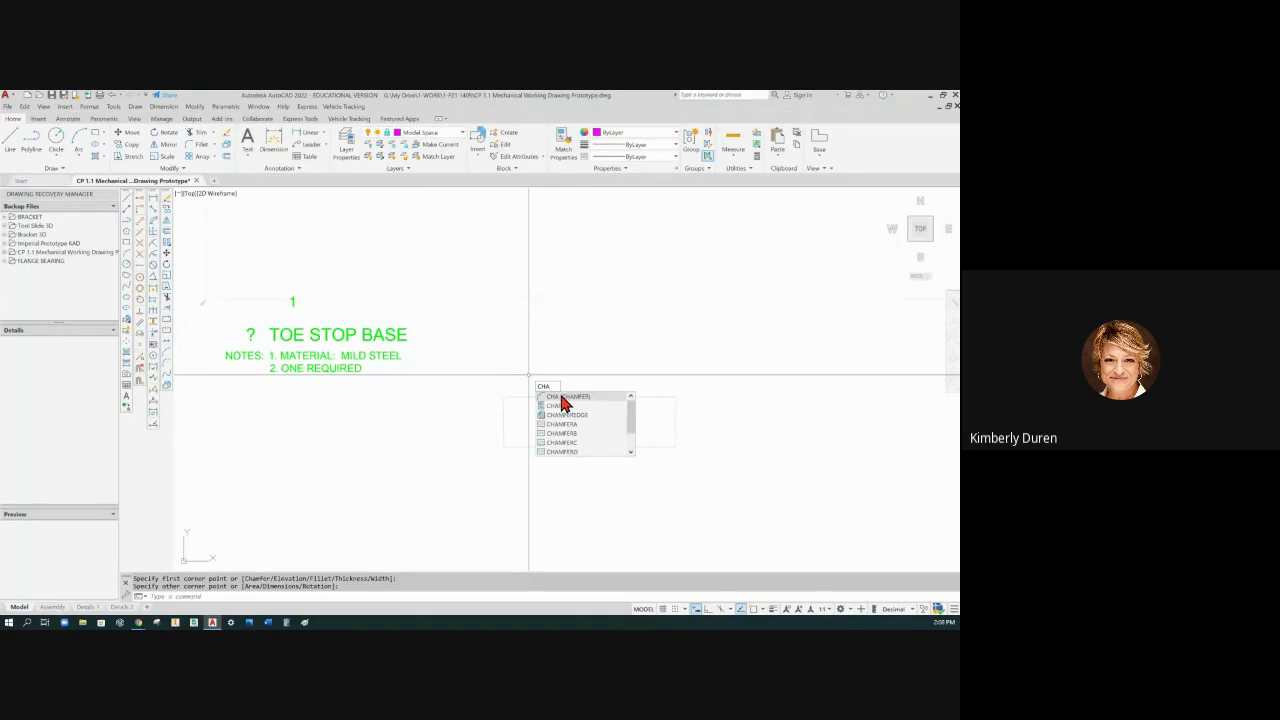
click(561, 397)
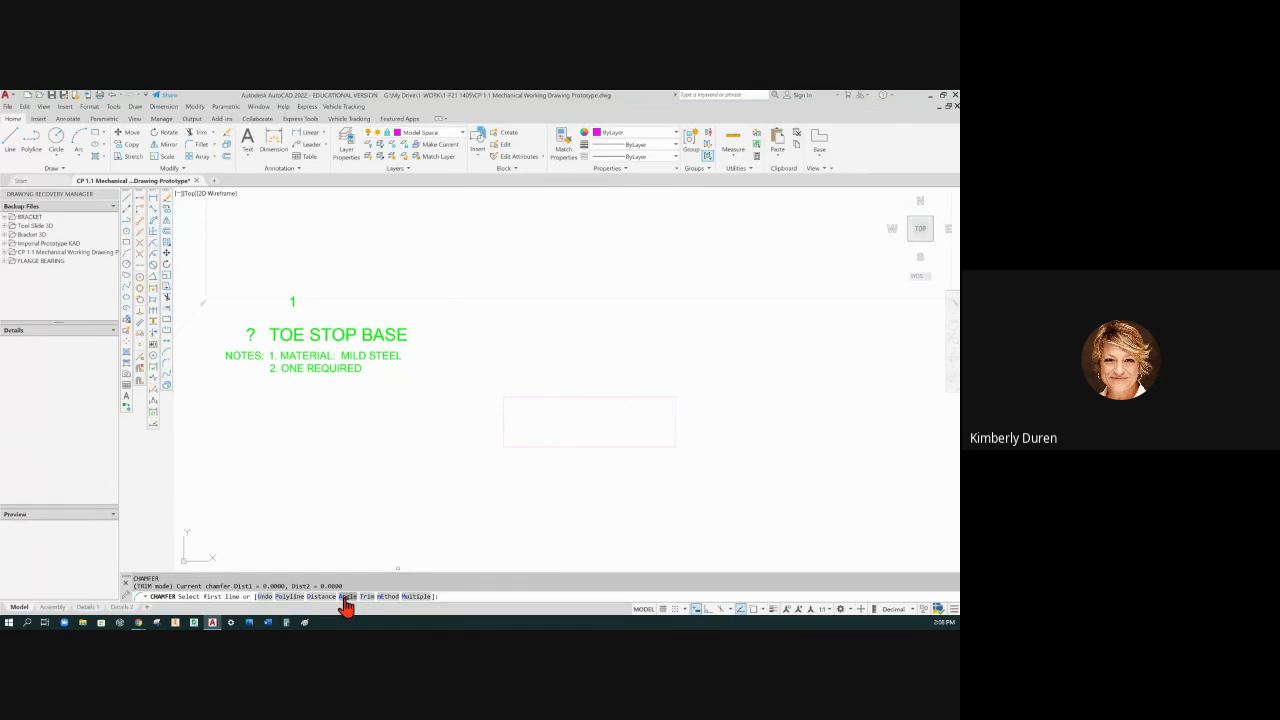
click(345, 597)
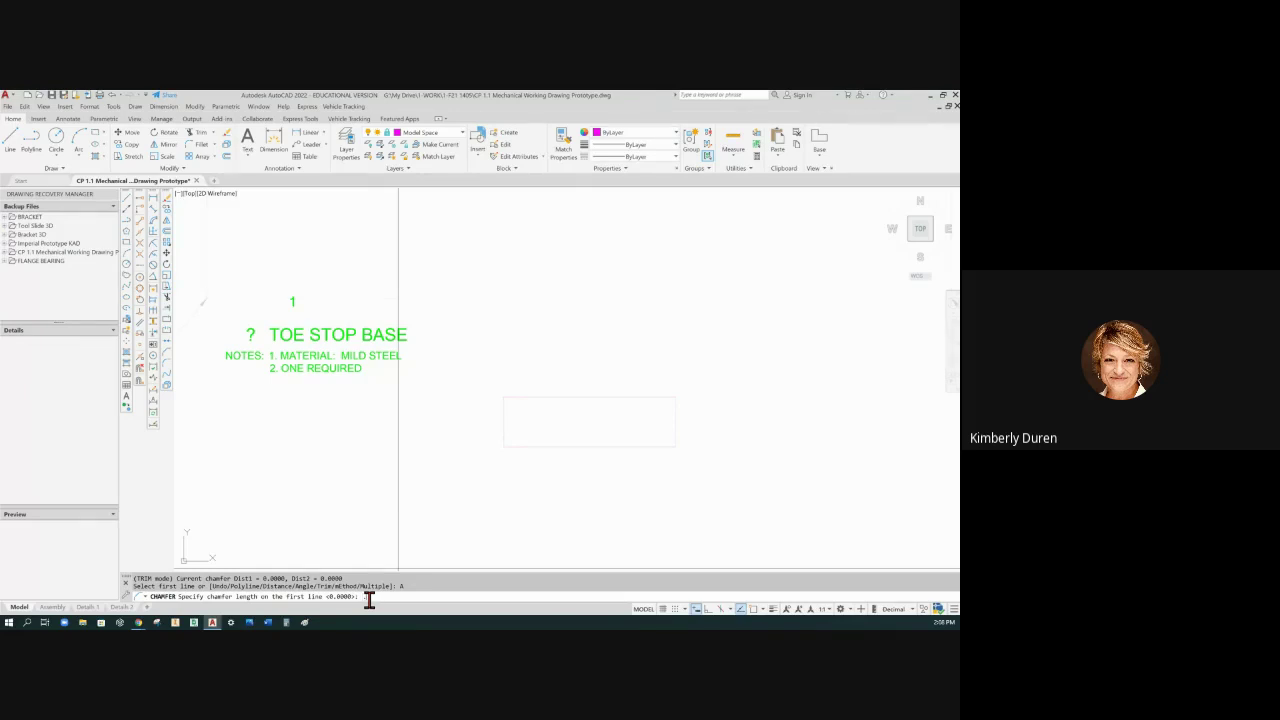
text(.15)
key(Return)
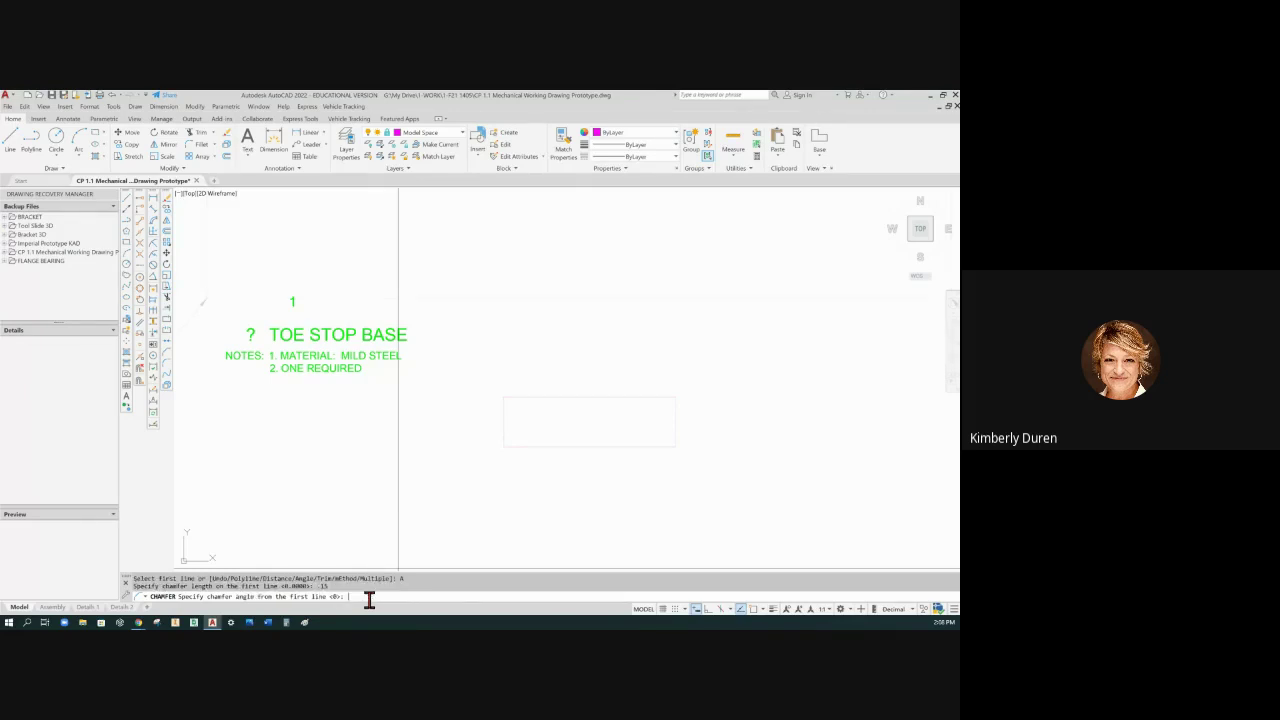
text(45)
key(Return)
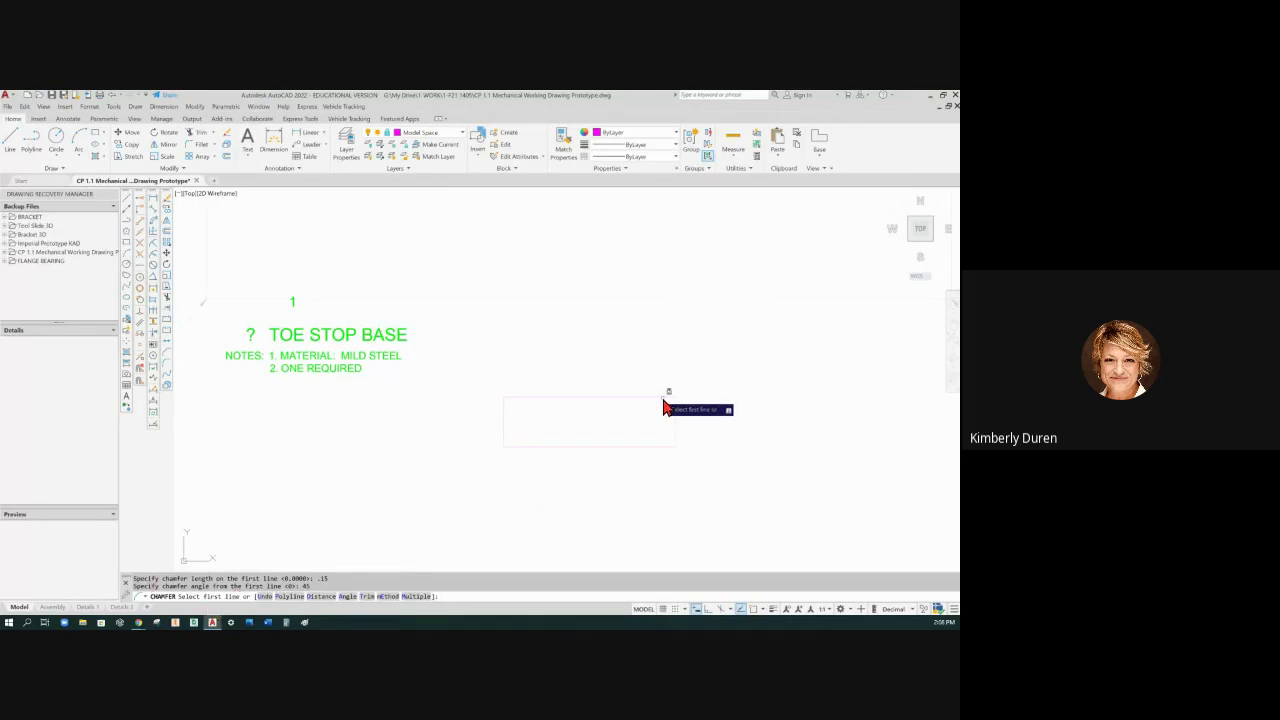
Step: Unlock the Model Space layer so the rectangle can be chamfered
click(663, 399)
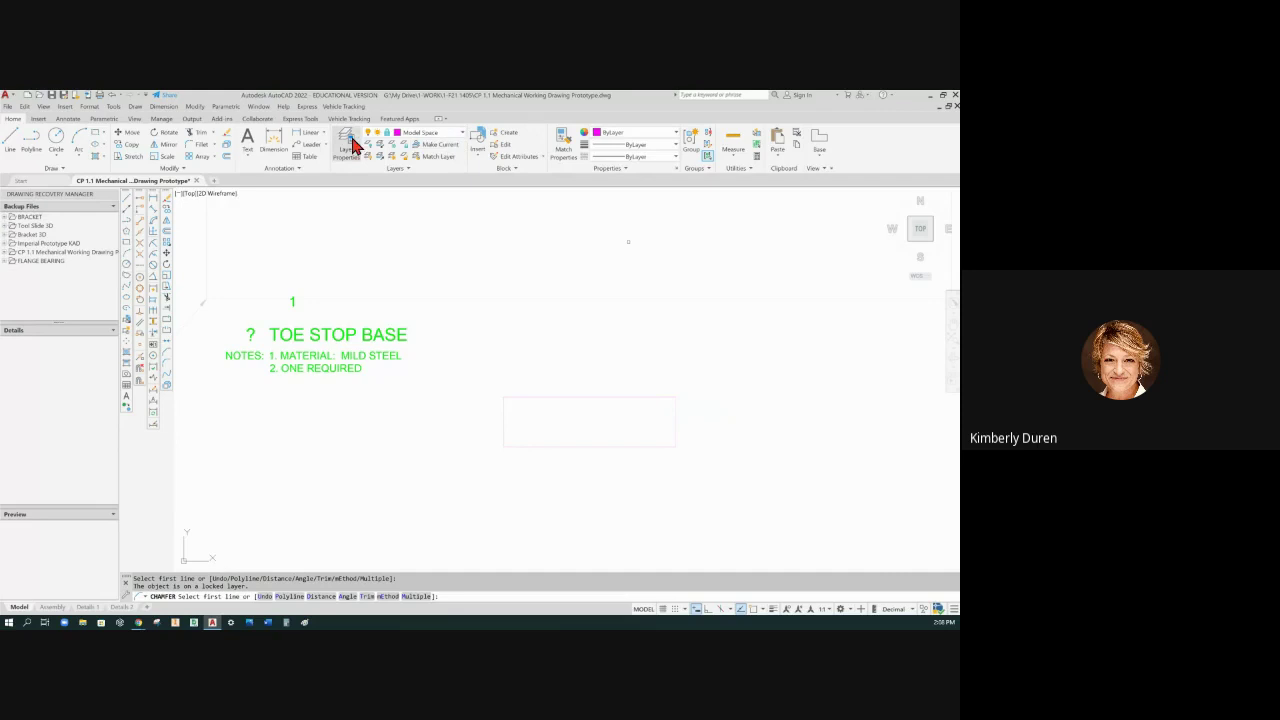
click(415, 133)
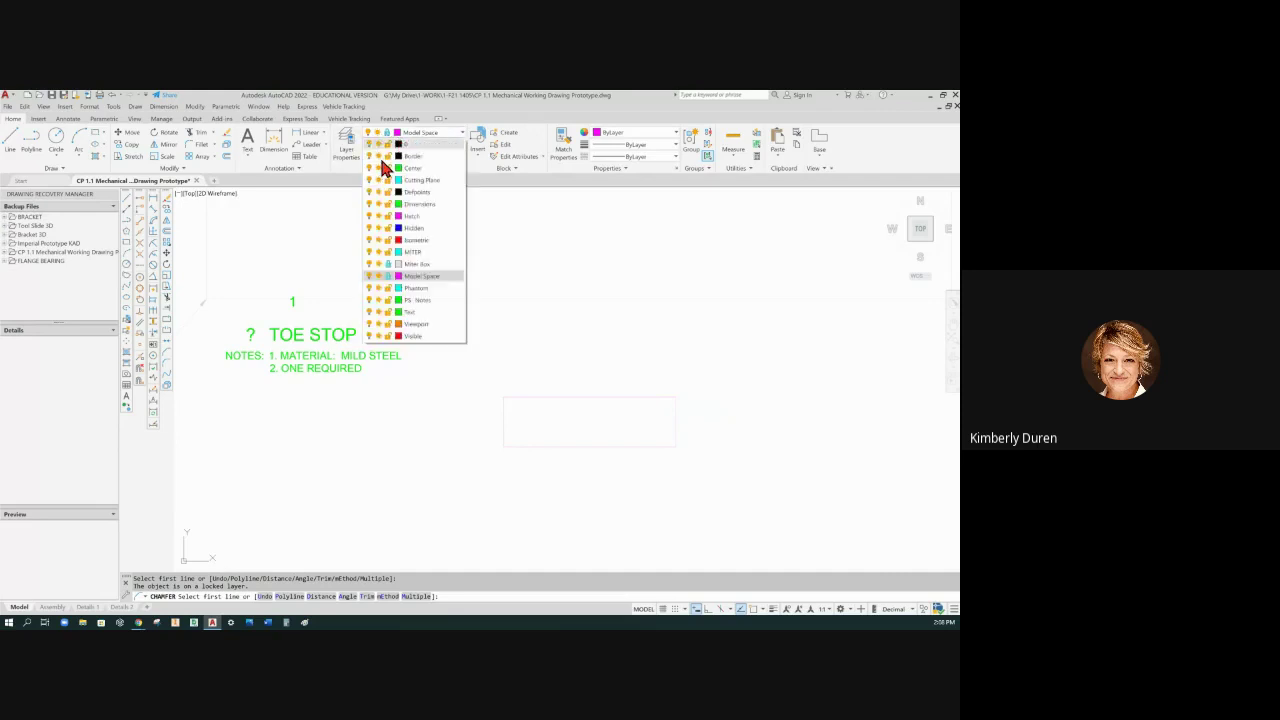
click(388, 283)
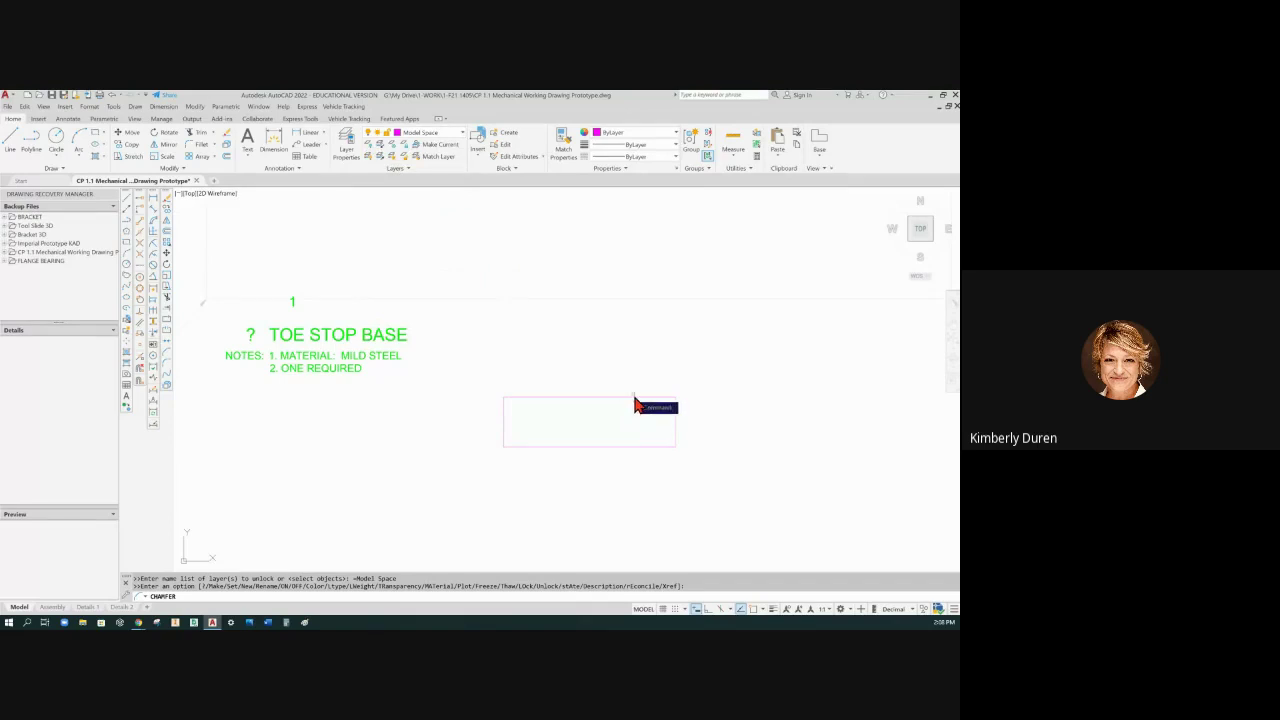
Step: Chamfer the rectangle's top-right and lower-right corners at .15 × 45°
key(Return)
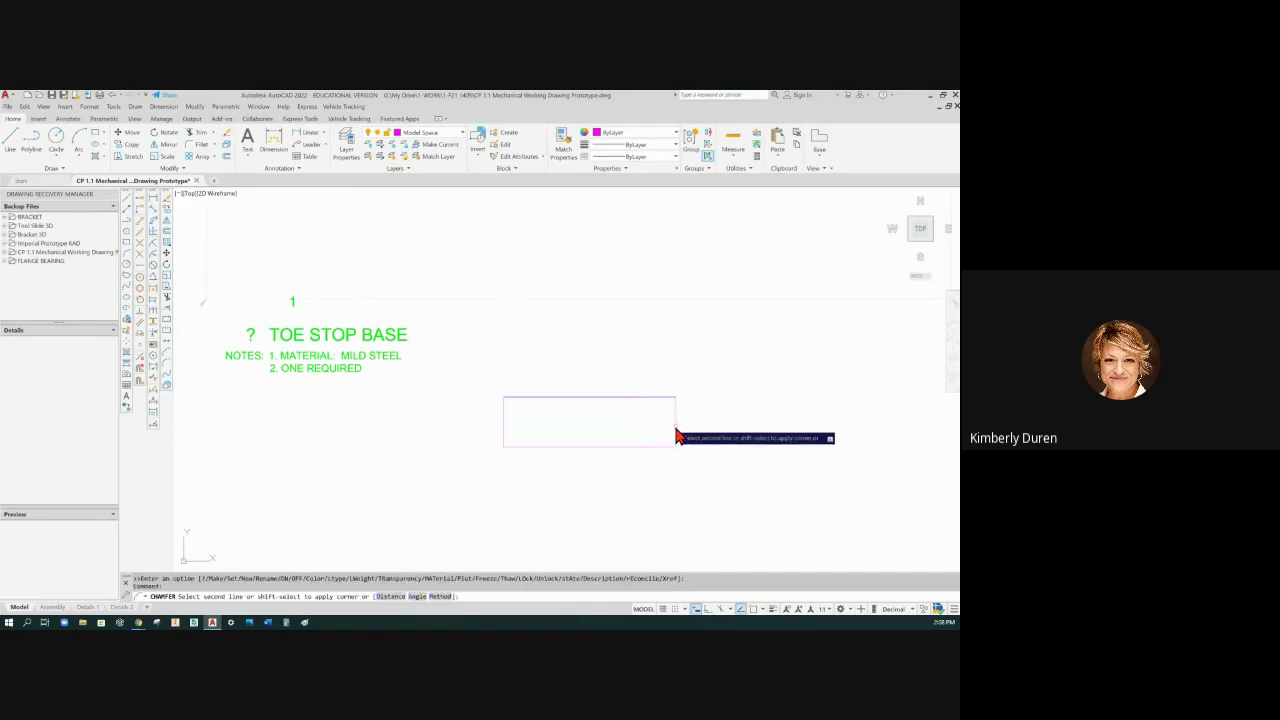
click(677, 433)
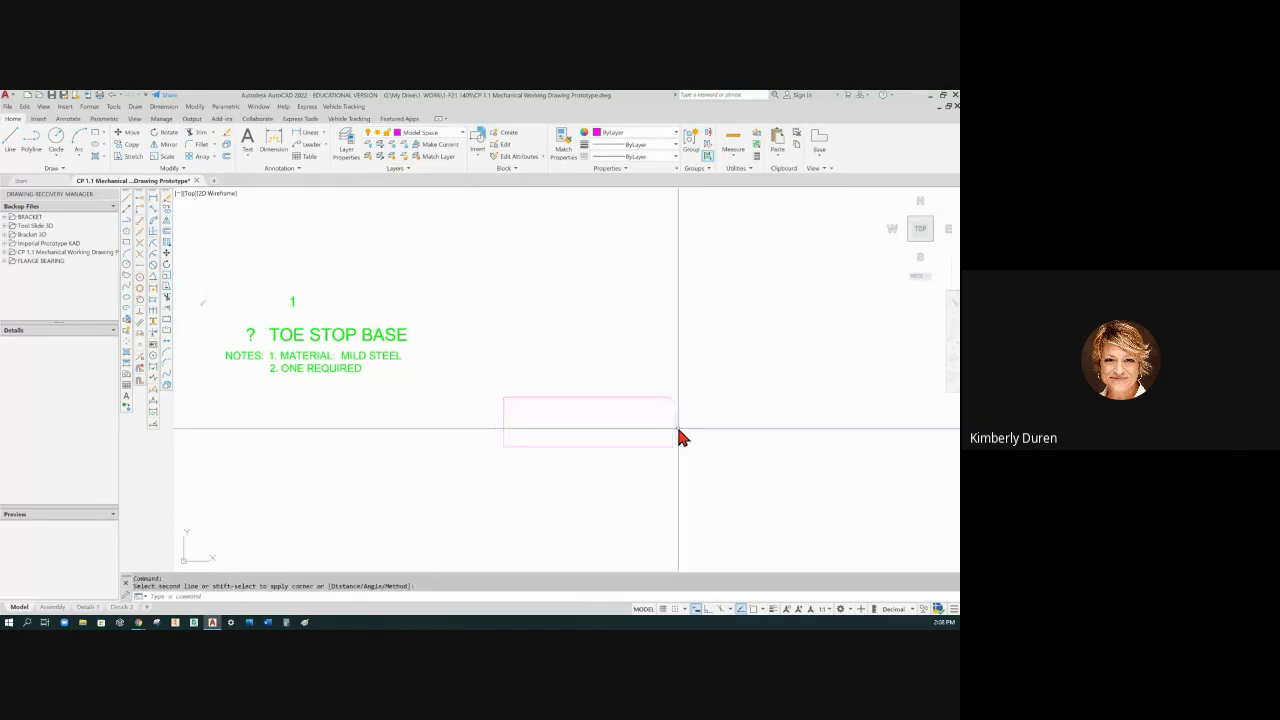
click(677, 433)
key(Return)
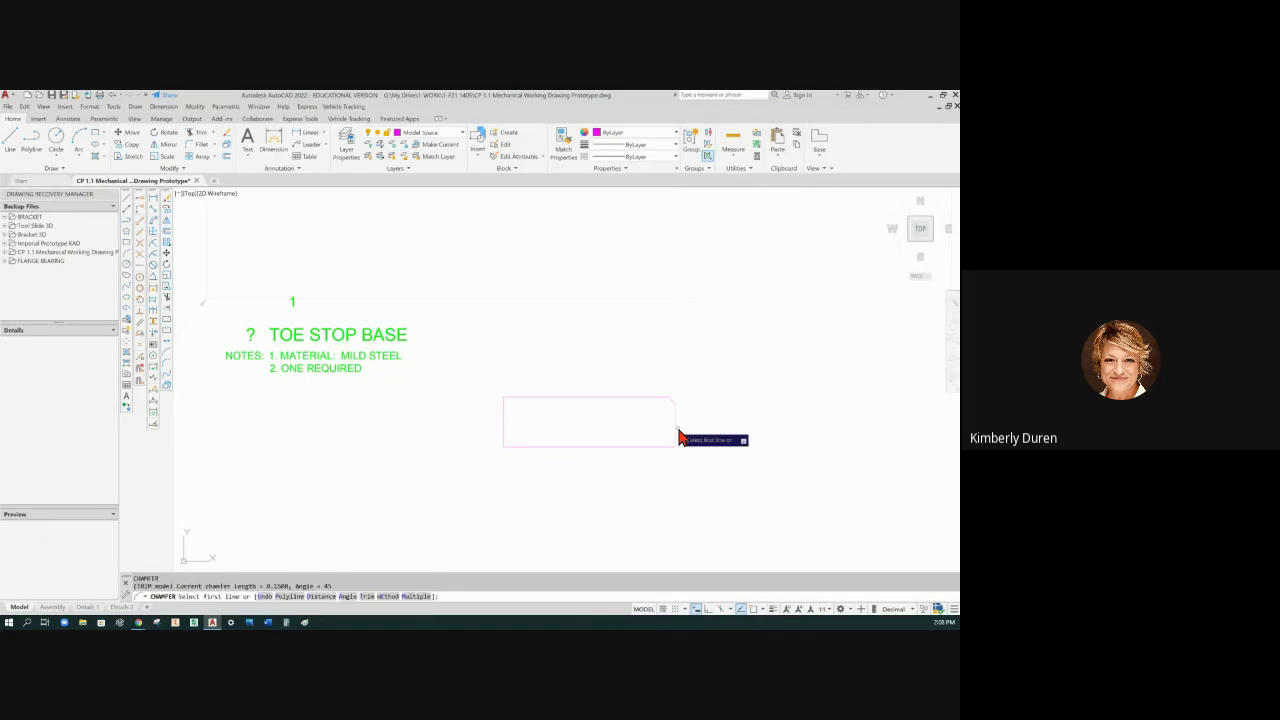
click(677, 442)
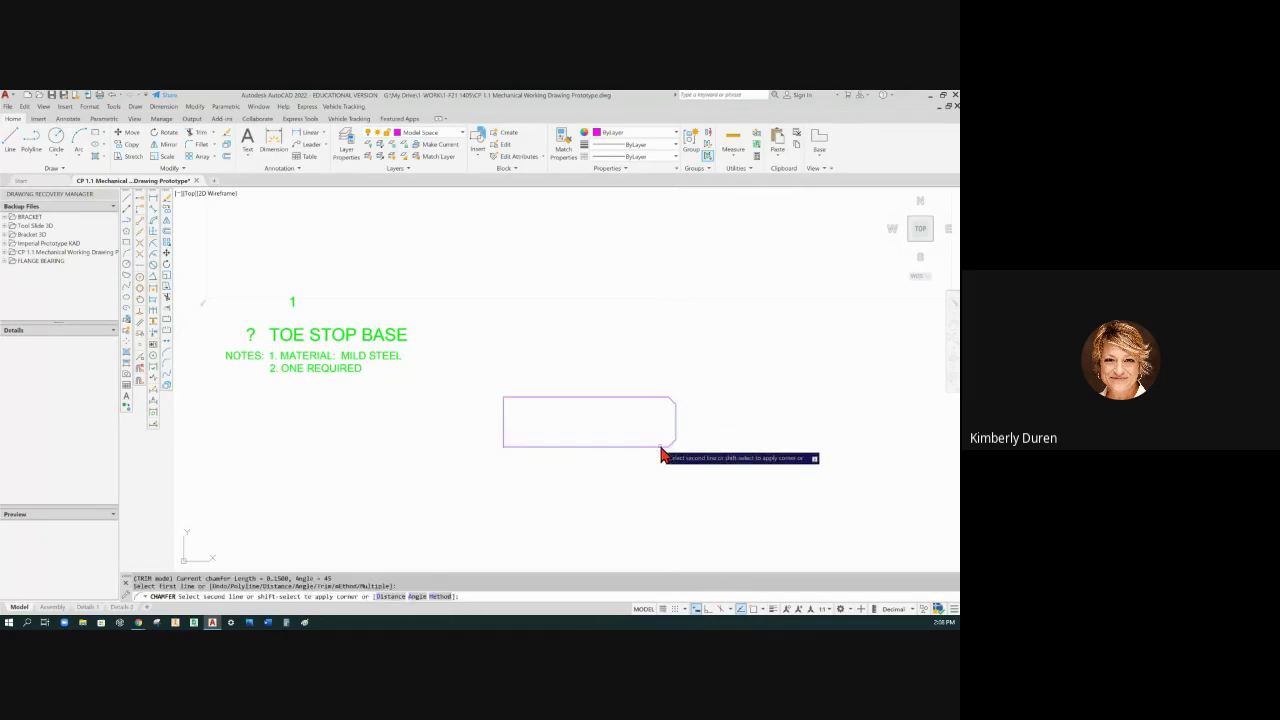
click(661, 449)
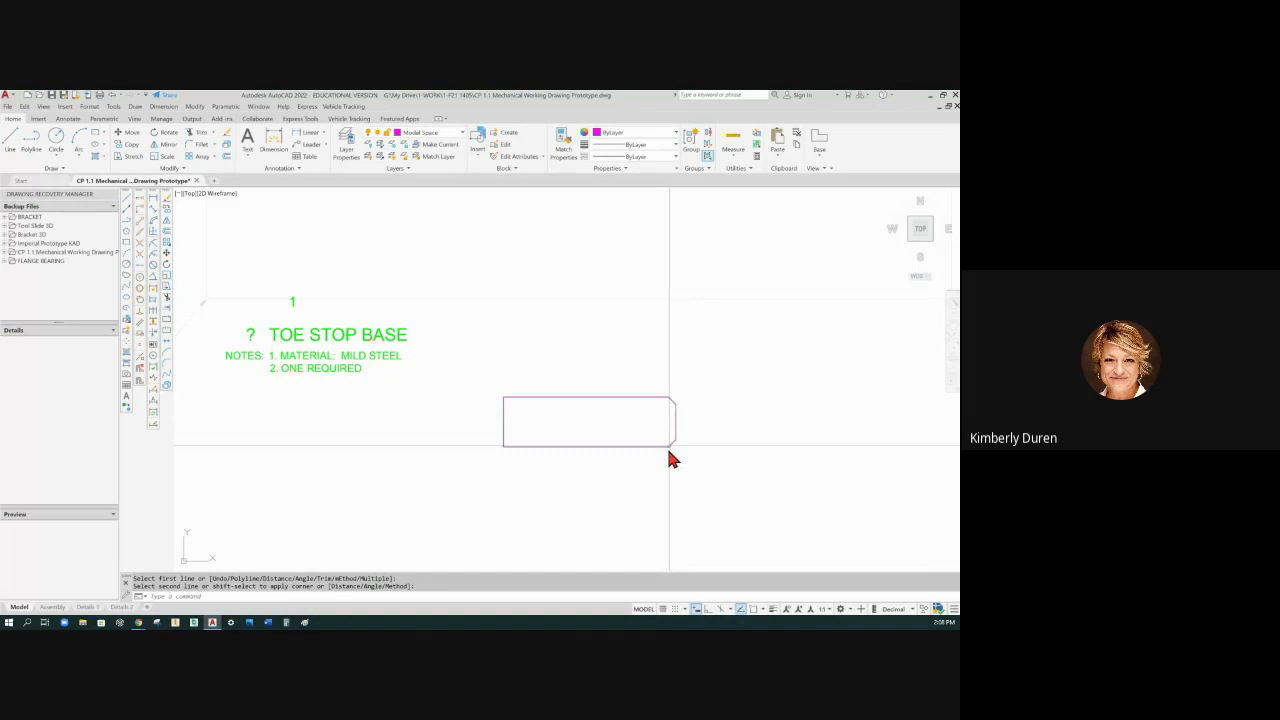
Step: Turn on object snap, then draw a test line on the right edge and undo it
click(11, 140)
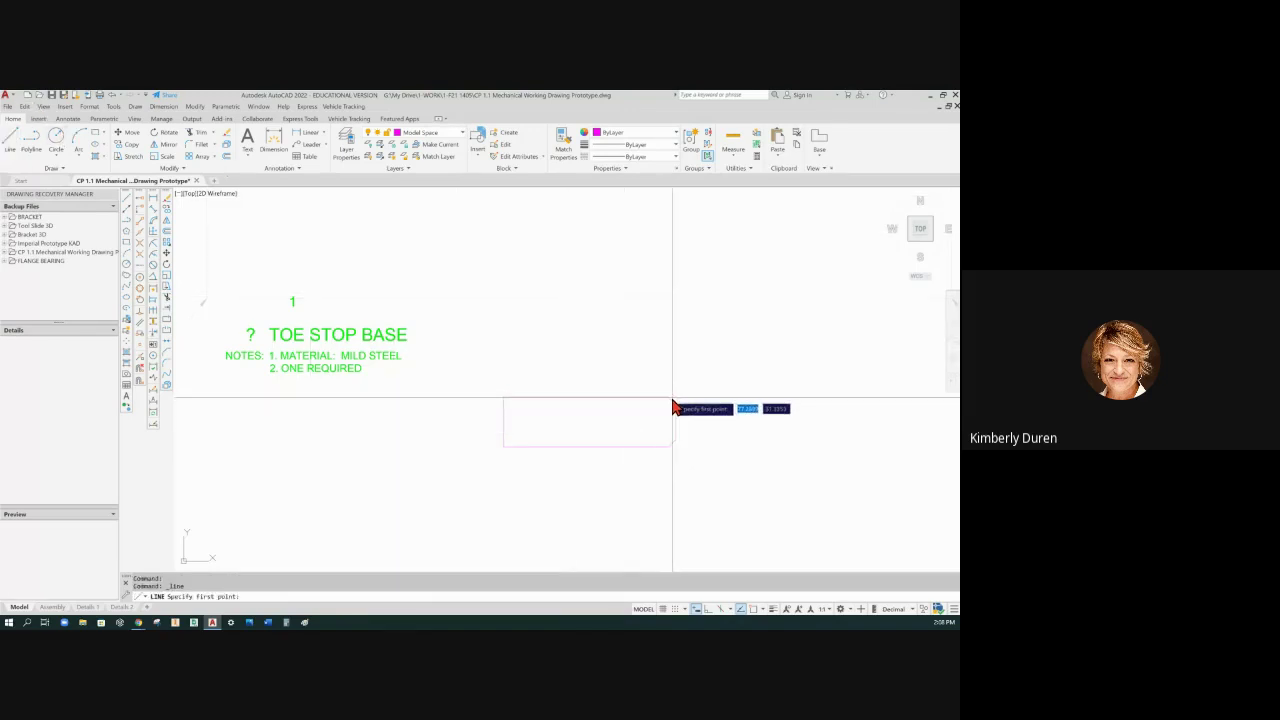
click(752, 609)
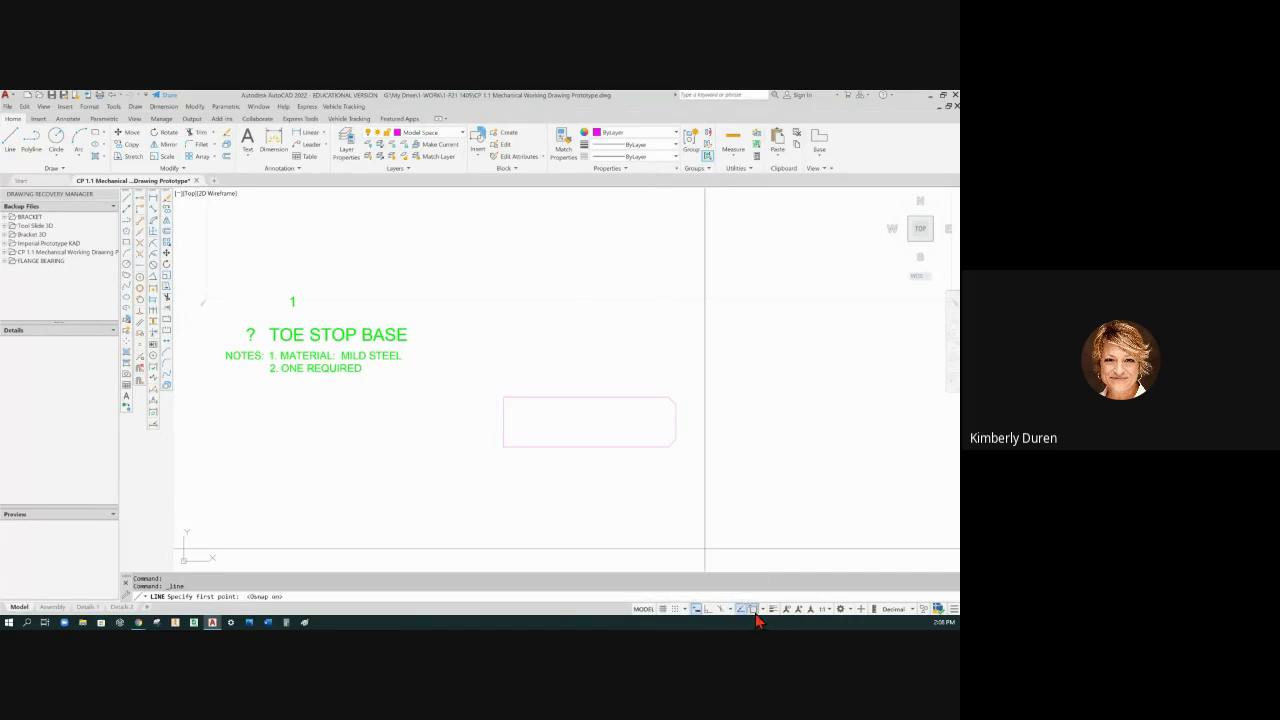
click(670, 399)
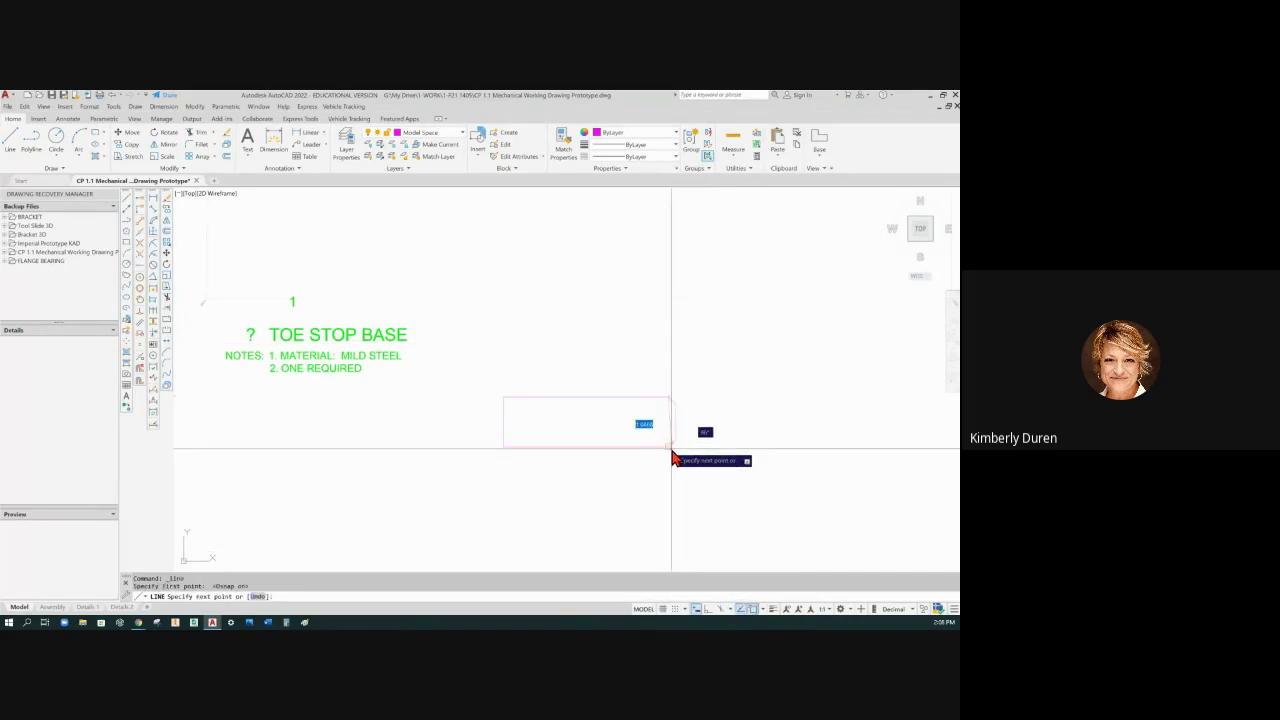
click(672, 457)
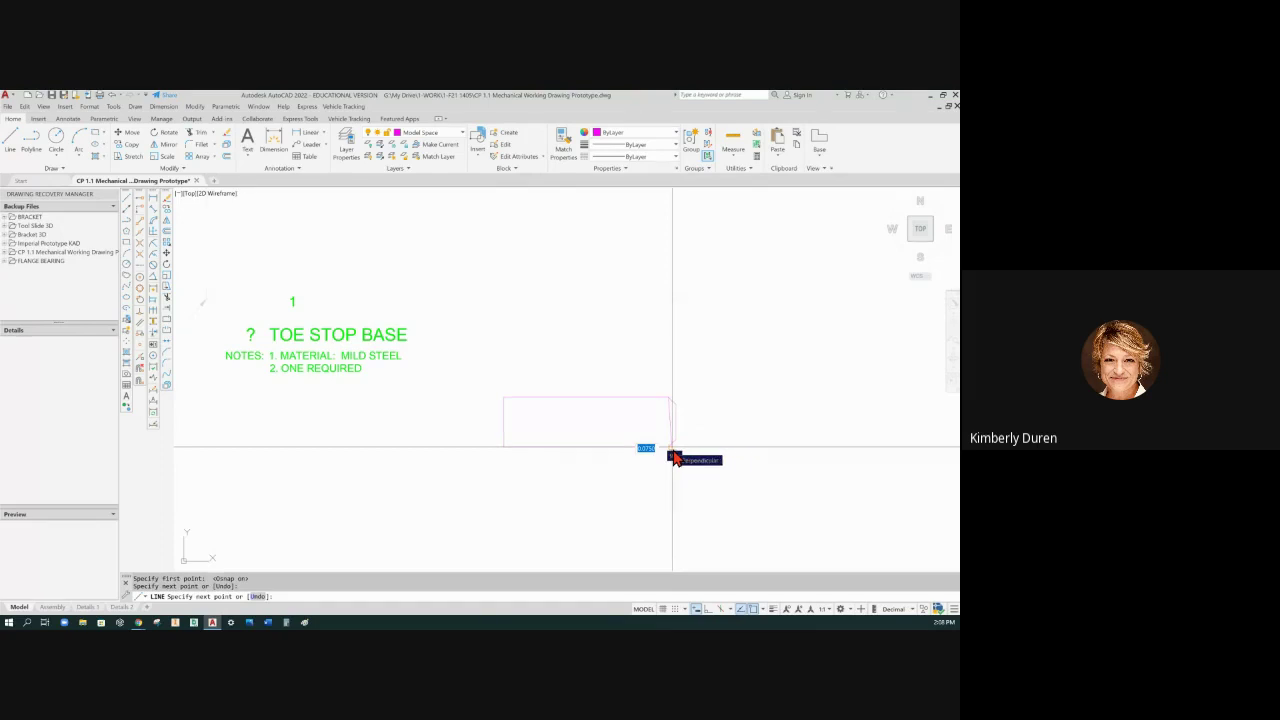
text(u)
key(Return)
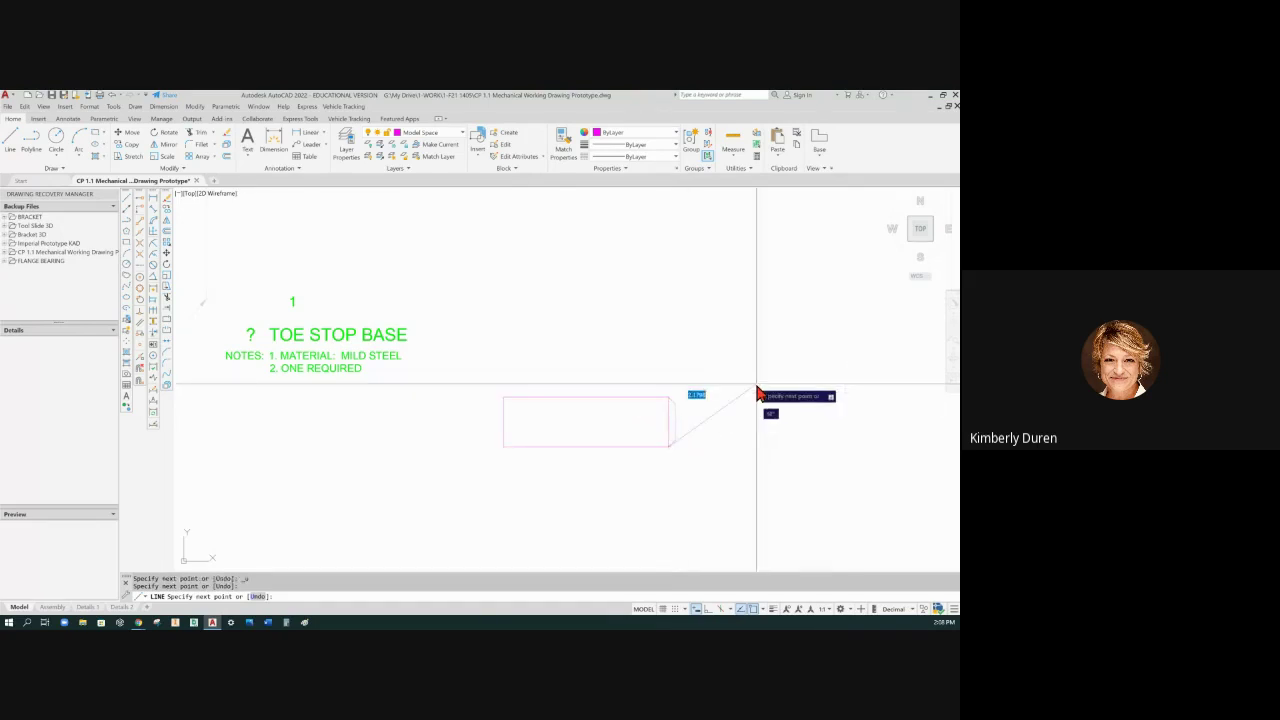
key(Escape)
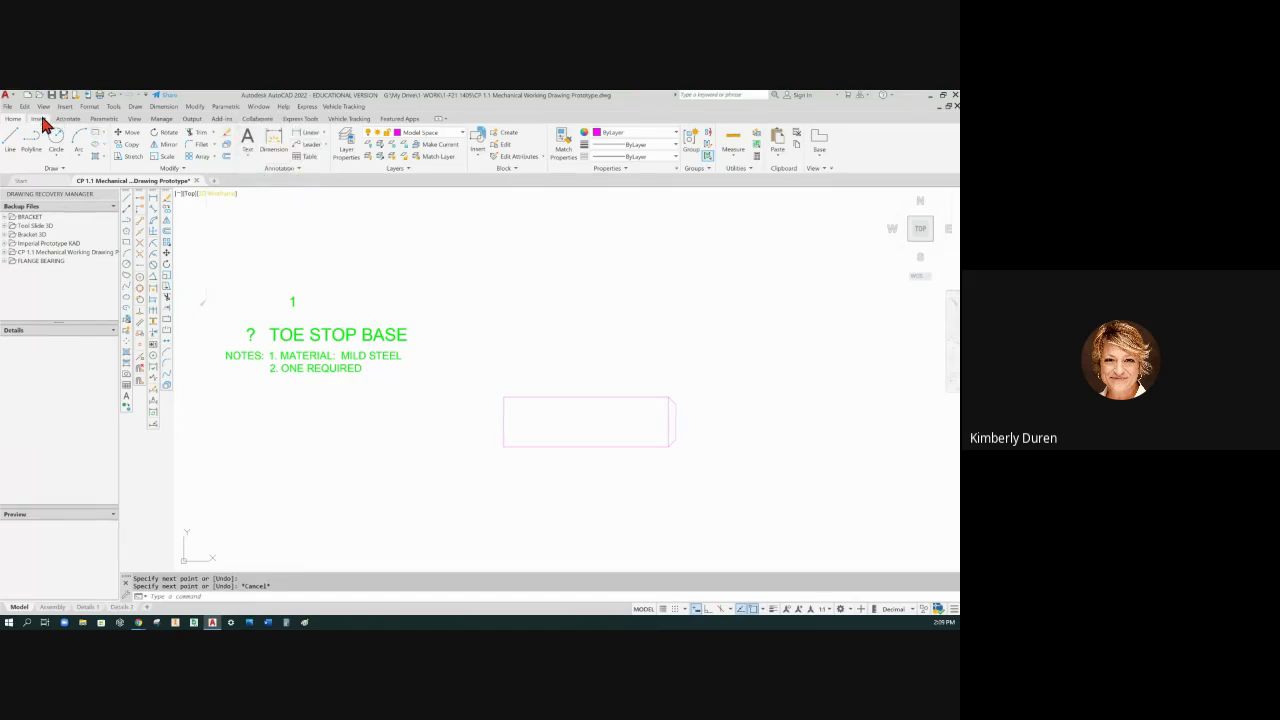
Step: Switch the current multileader style from Balloon to Standard in the Annotation panel
click(298, 170)
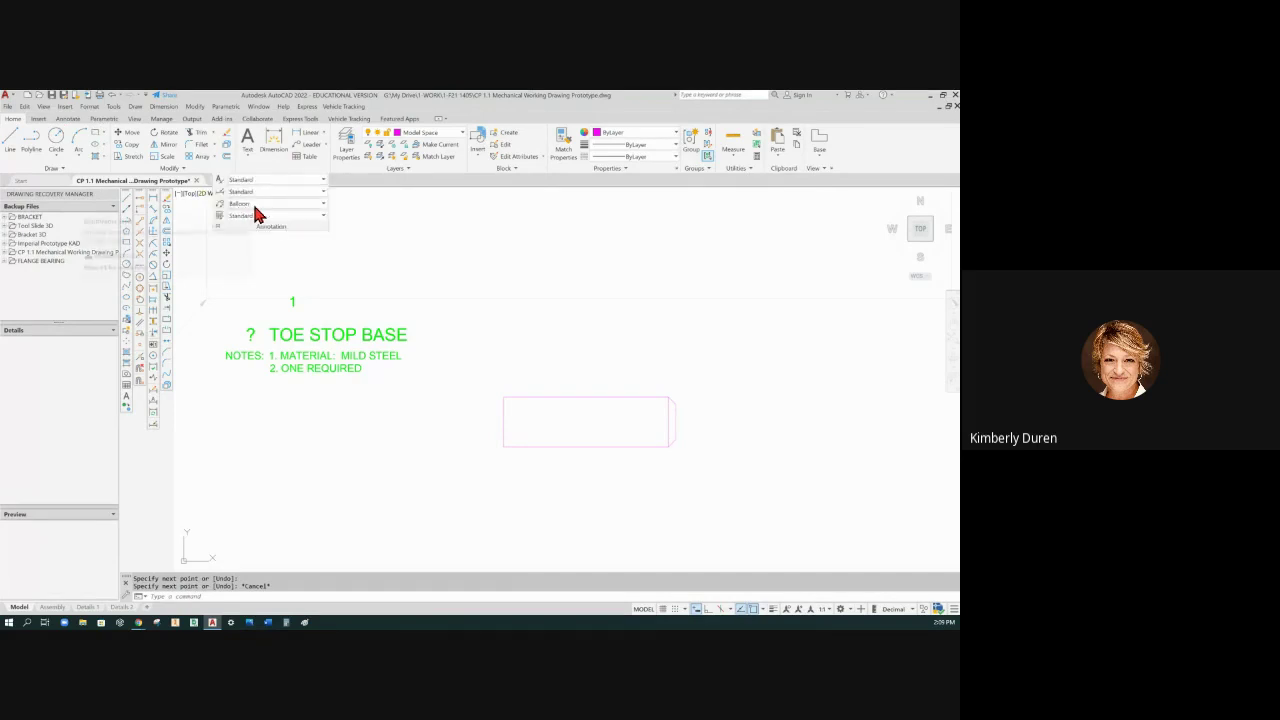
click(321, 206)
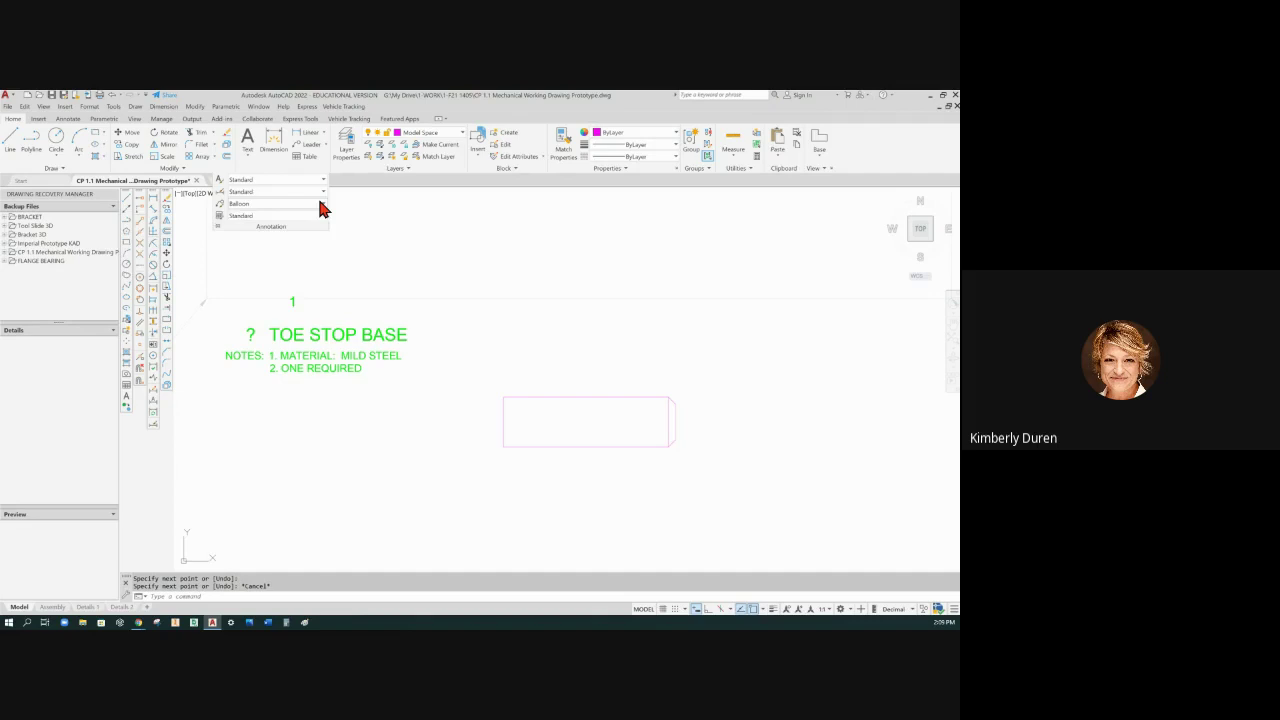
click(241, 278)
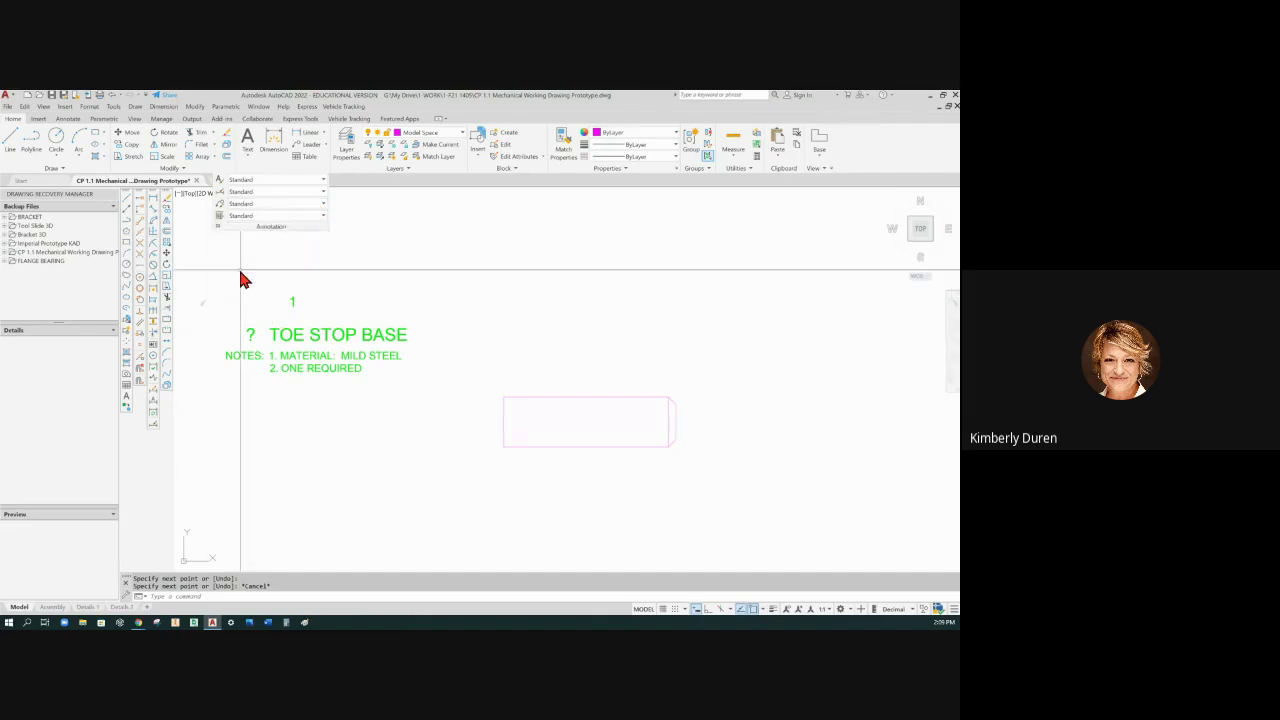
Step: Add a text-less multileader pointing at the top-right chamfer, landing up and to the right
click(310, 155)
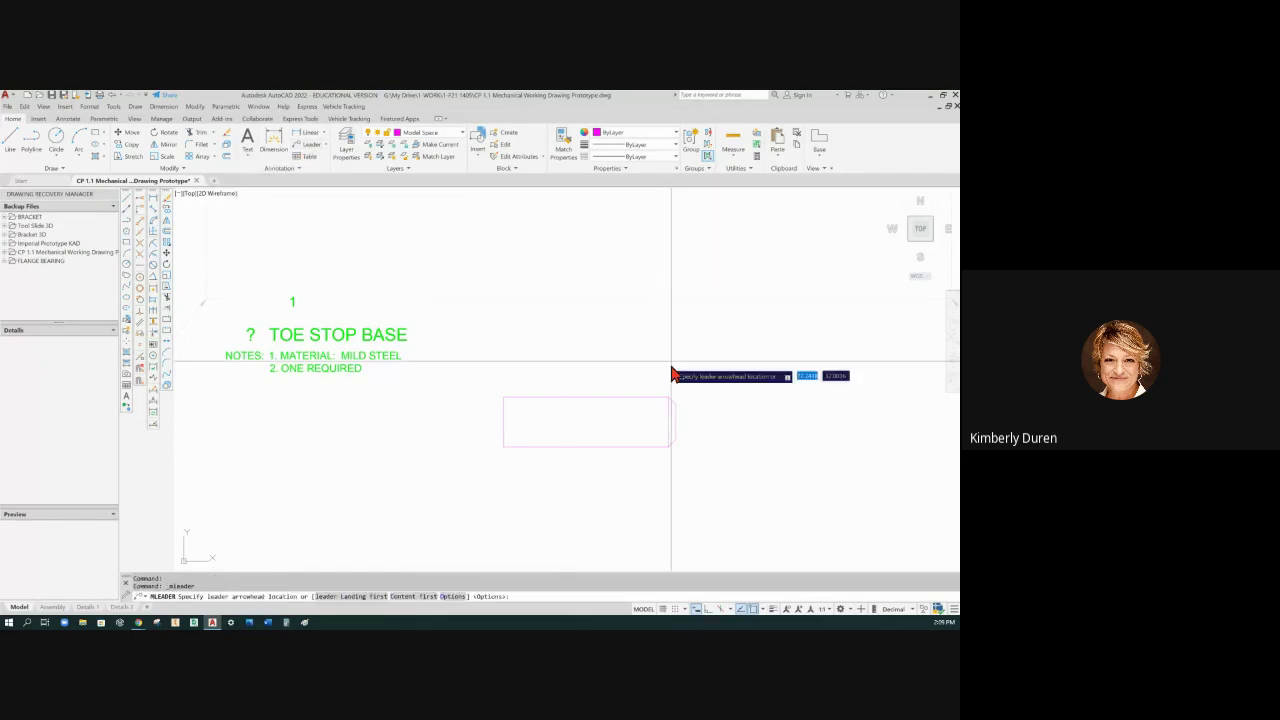
scroll(686, 415, down, 2)
scroll(686, 415, down, 2)
scroll(686, 414, up, 4)
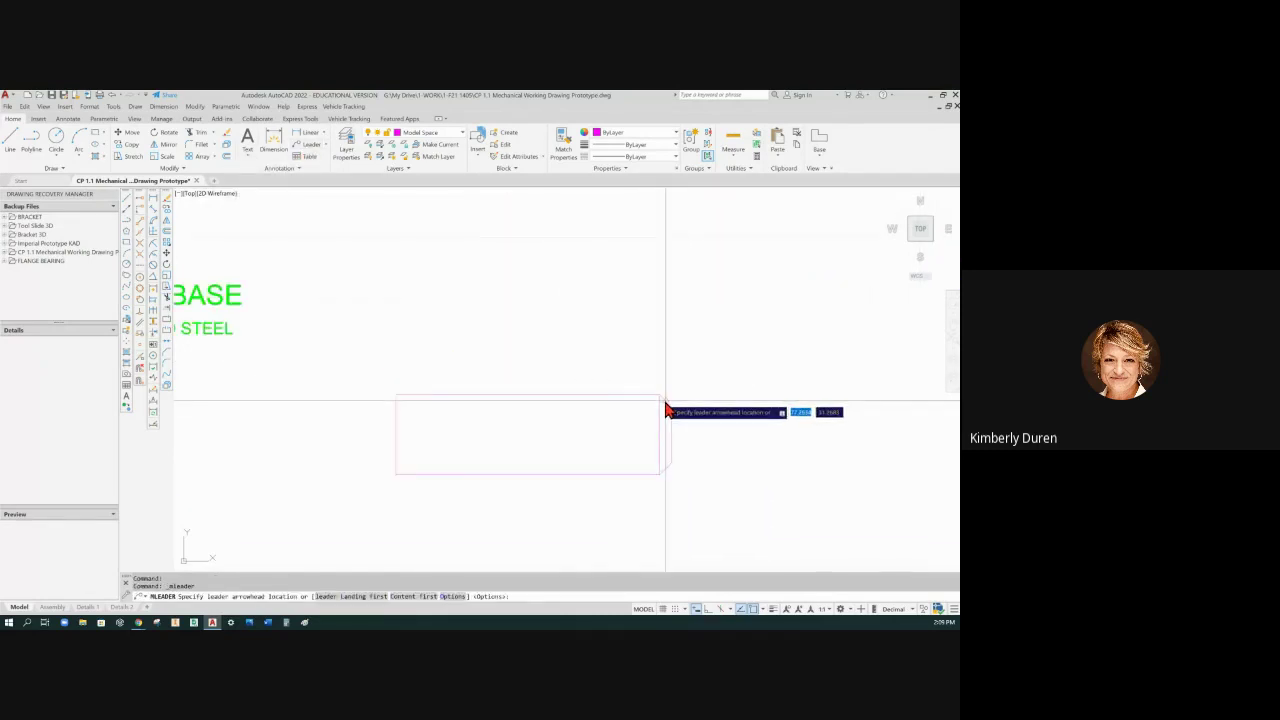
click(670, 393)
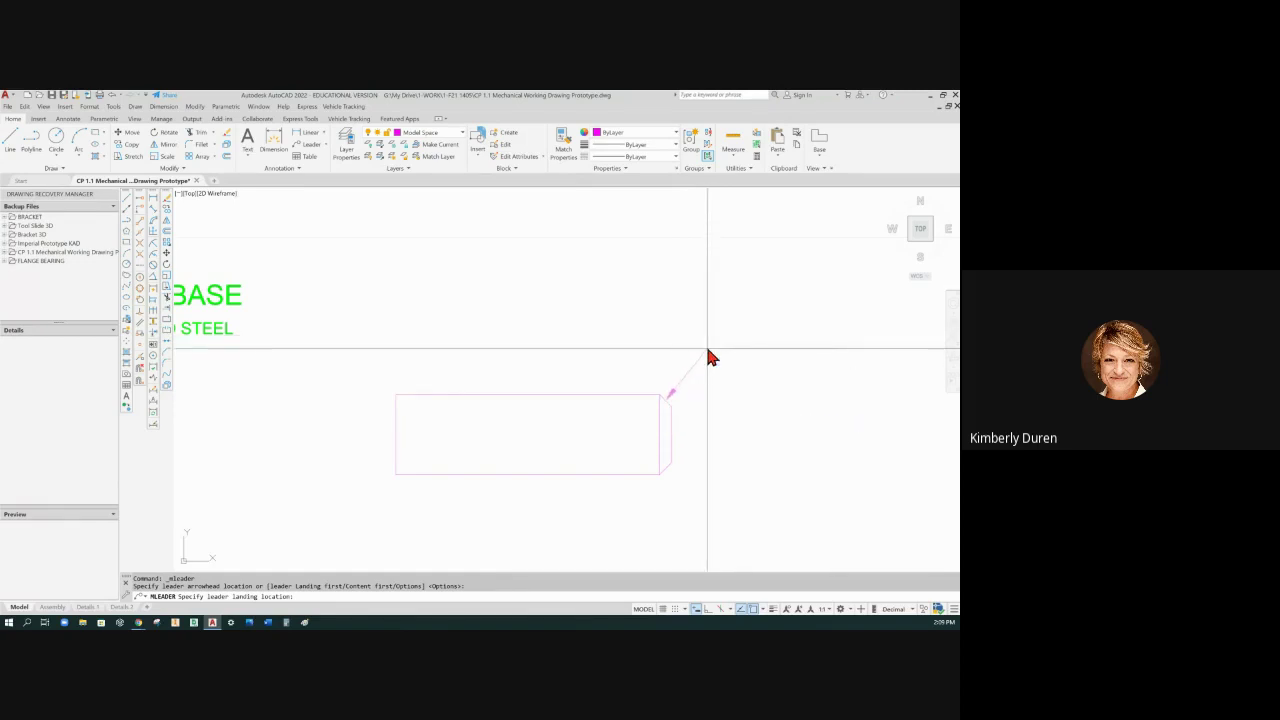
click(708, 354)
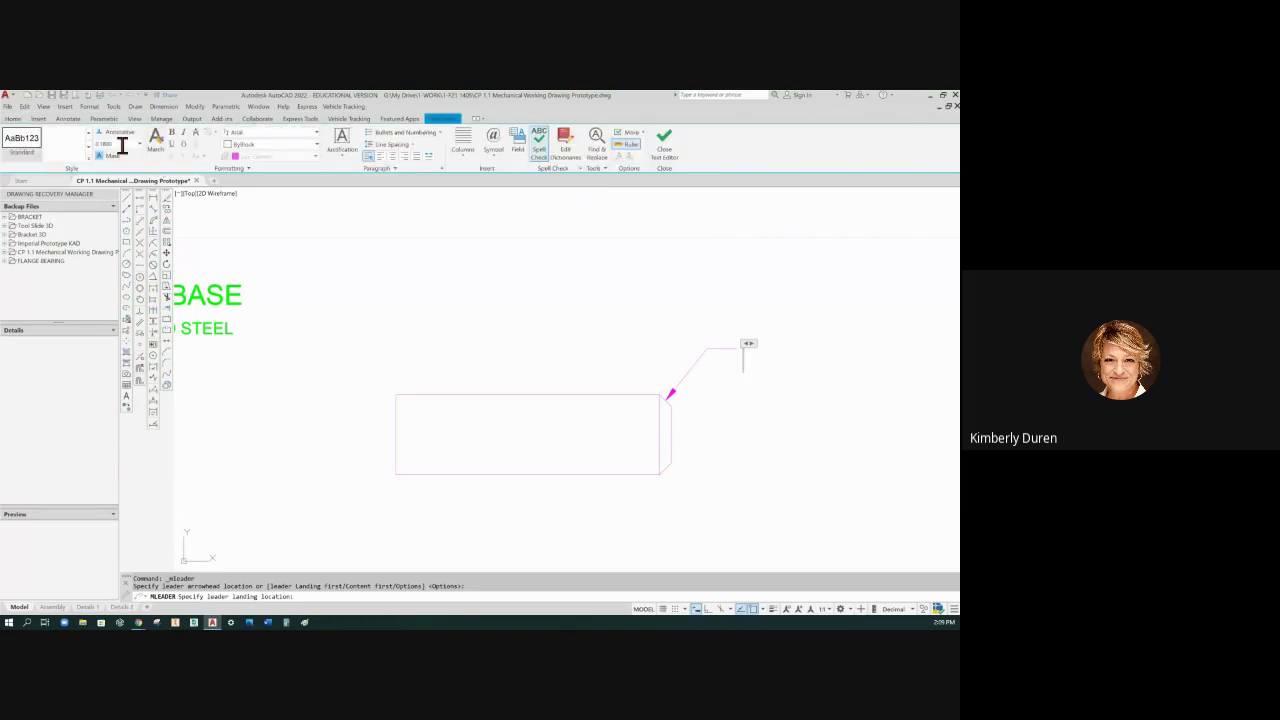
drag(120, 145, 82, 148)
click(780, 365)
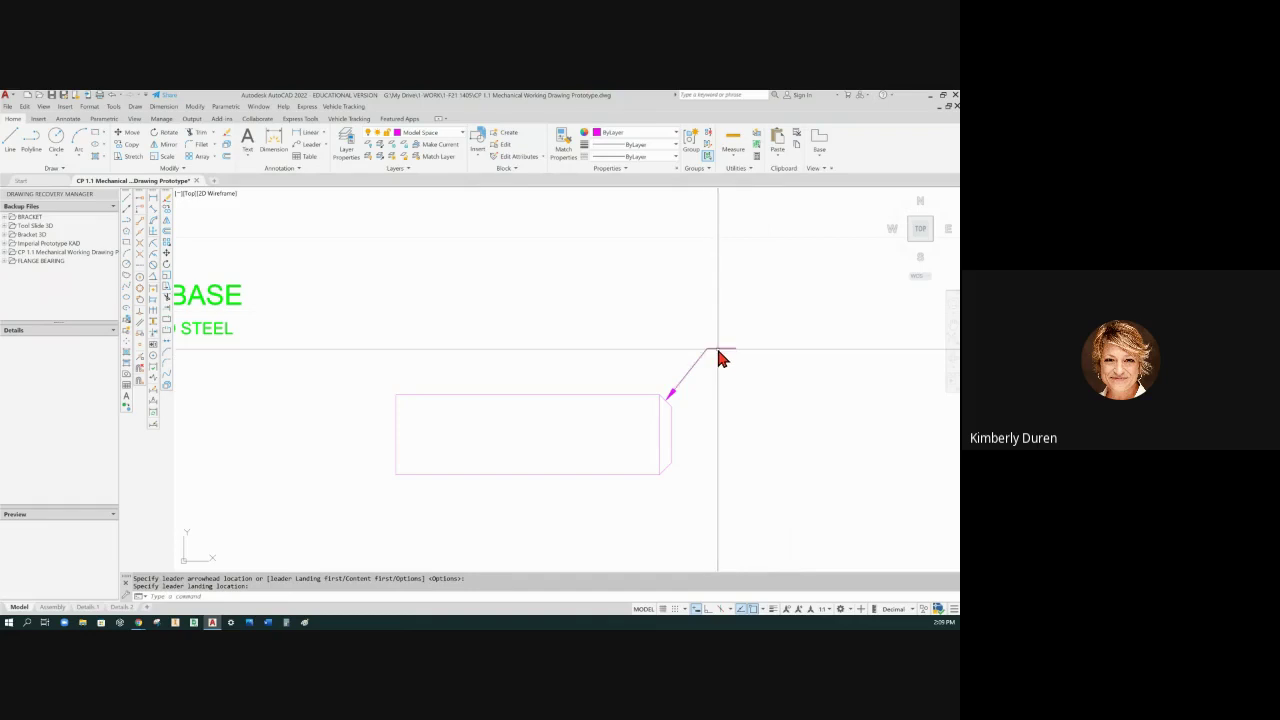
click(720, 352)
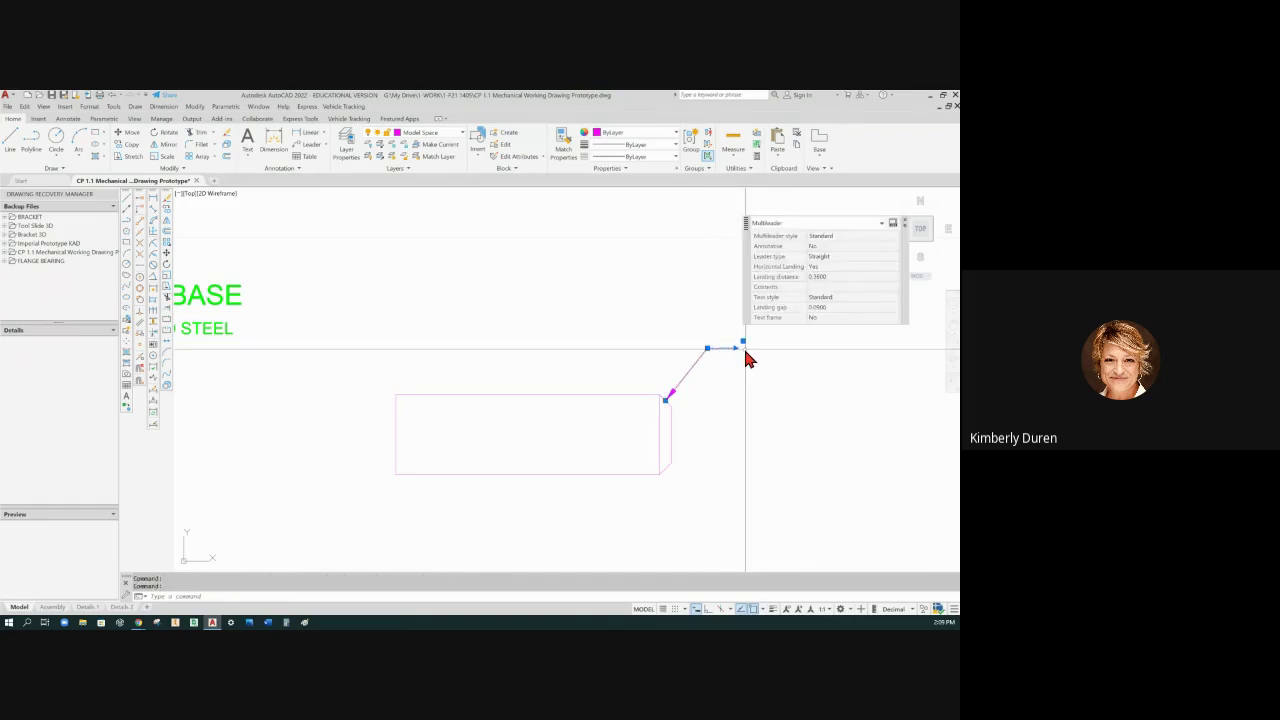
key(Escape)
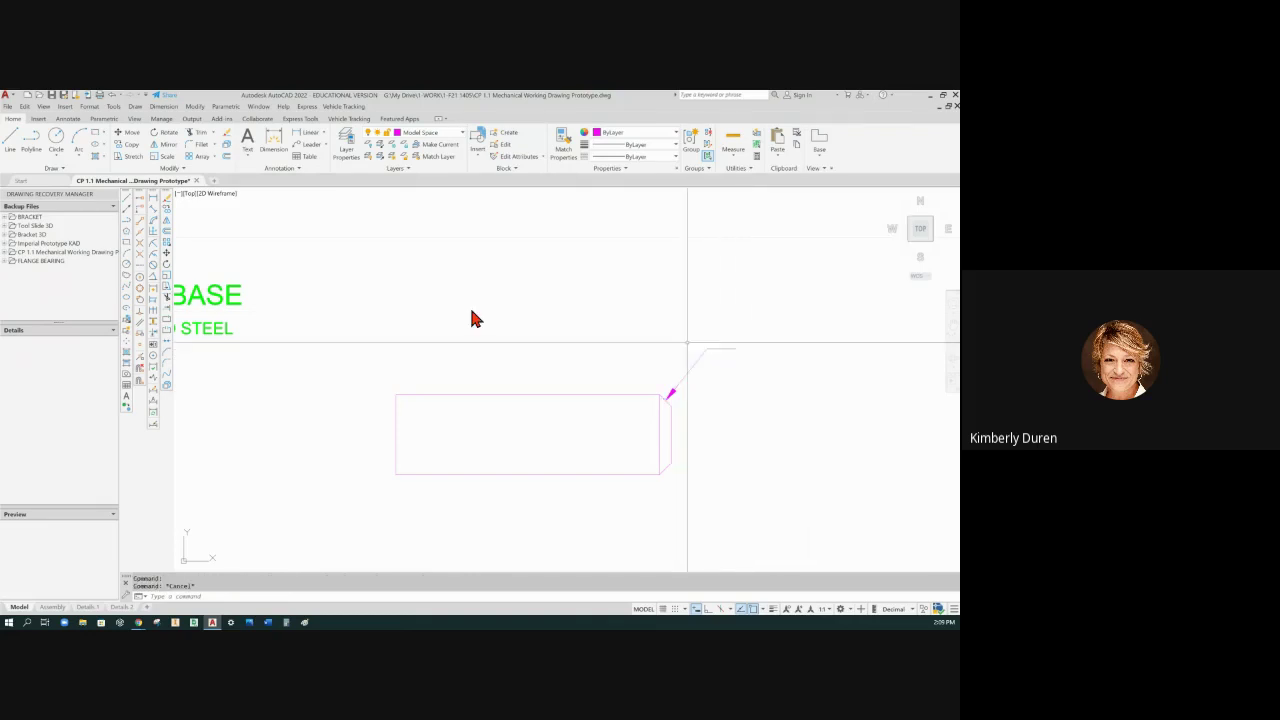
Step: Add a text-less multileader at the lower-right chamfer and erase the upper one
click(308, 148)
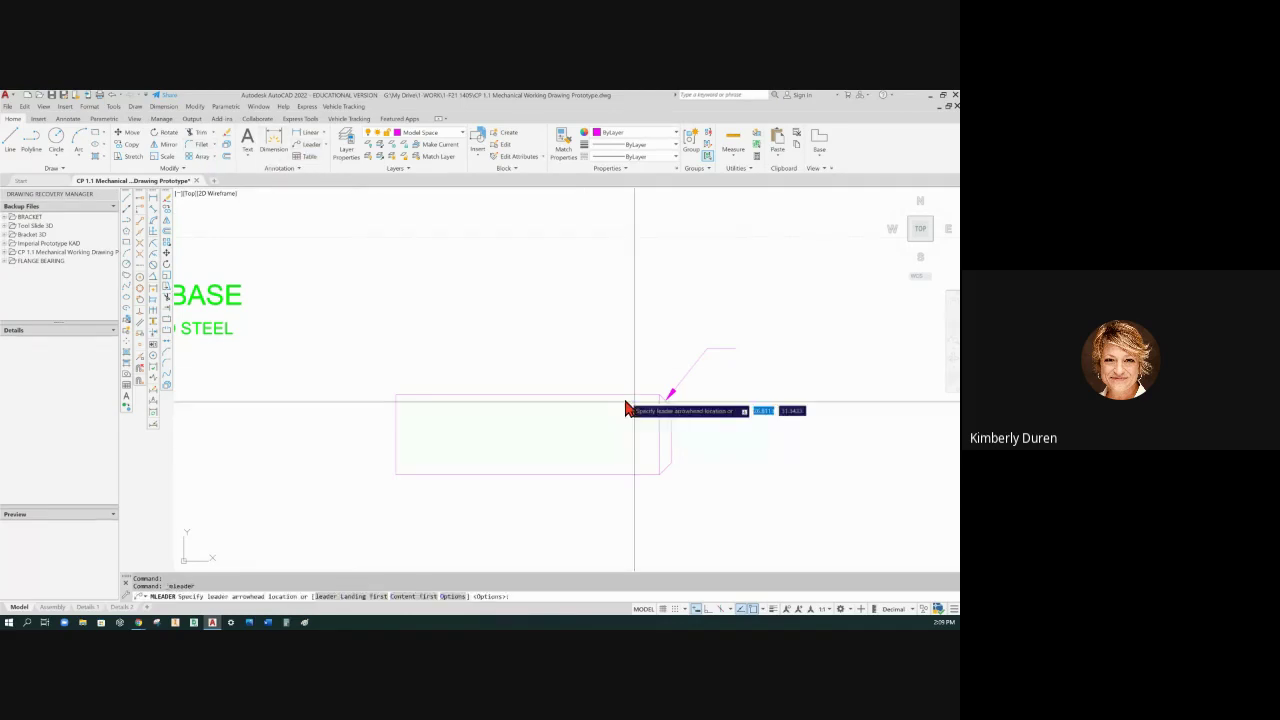
click(668, 473)
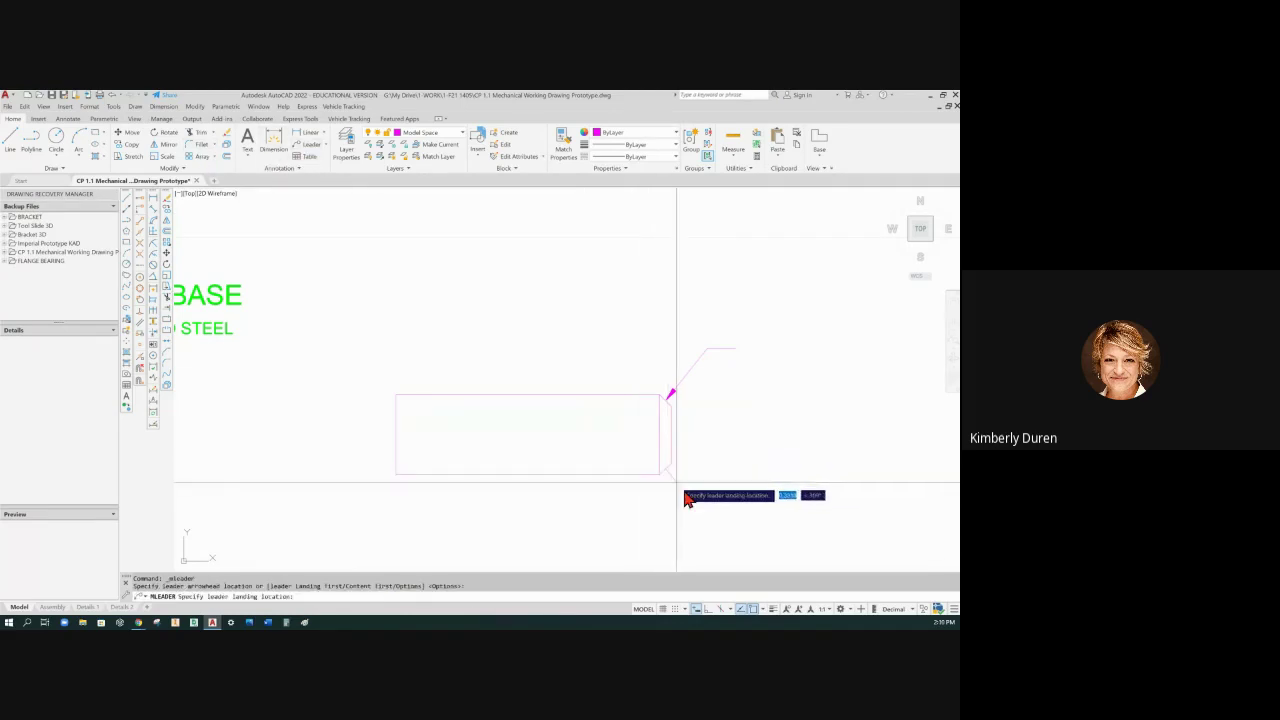
click(713, 516)
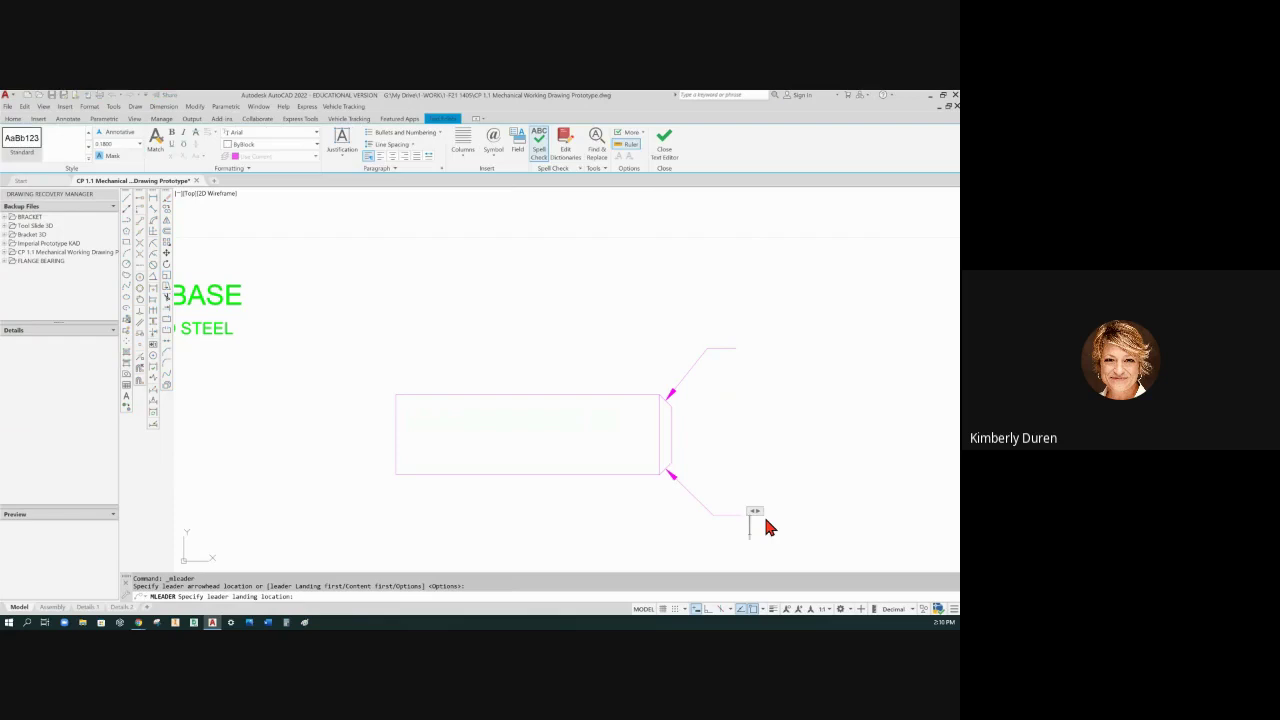
click(102, 144)
click(758, 532)
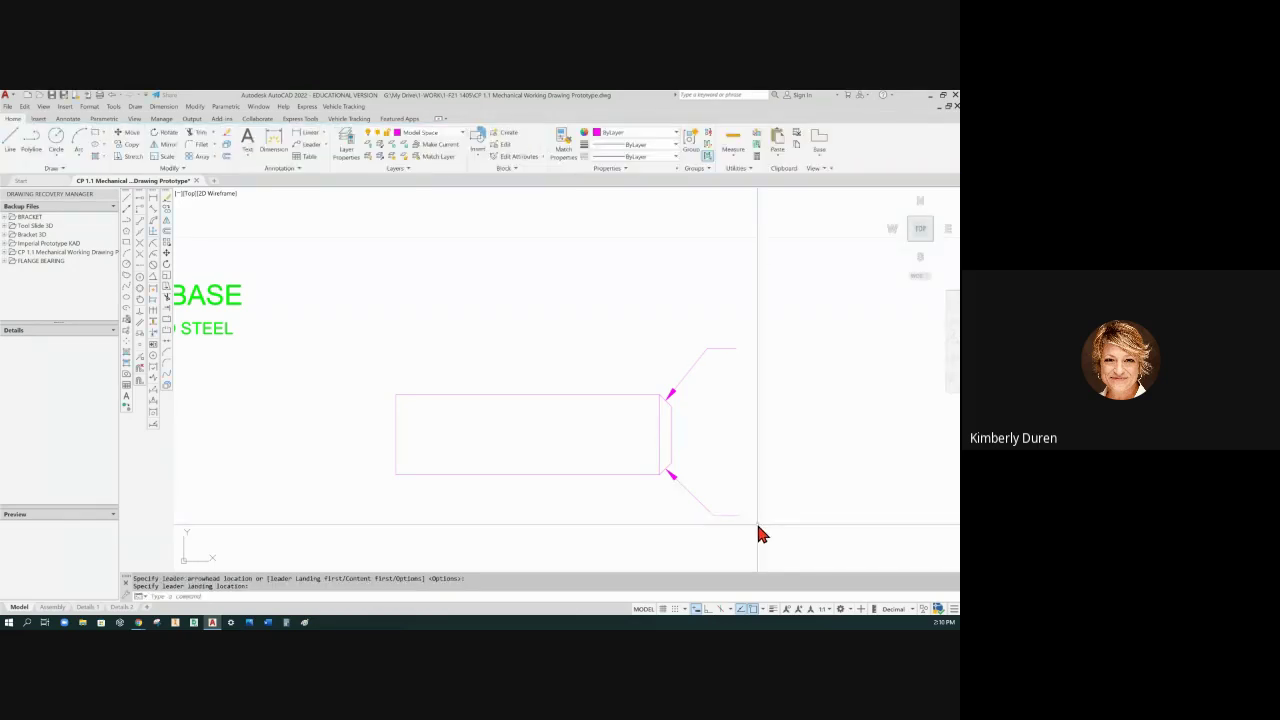
click(745, 521)
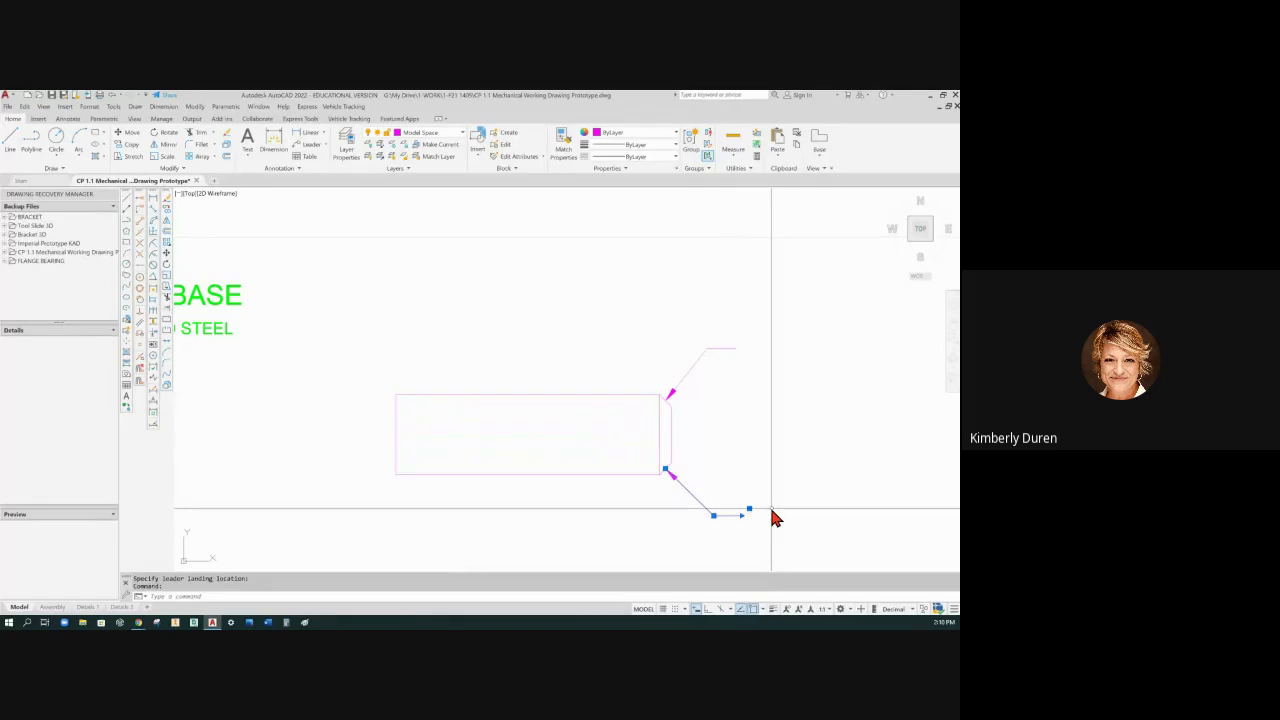
key(Escape)
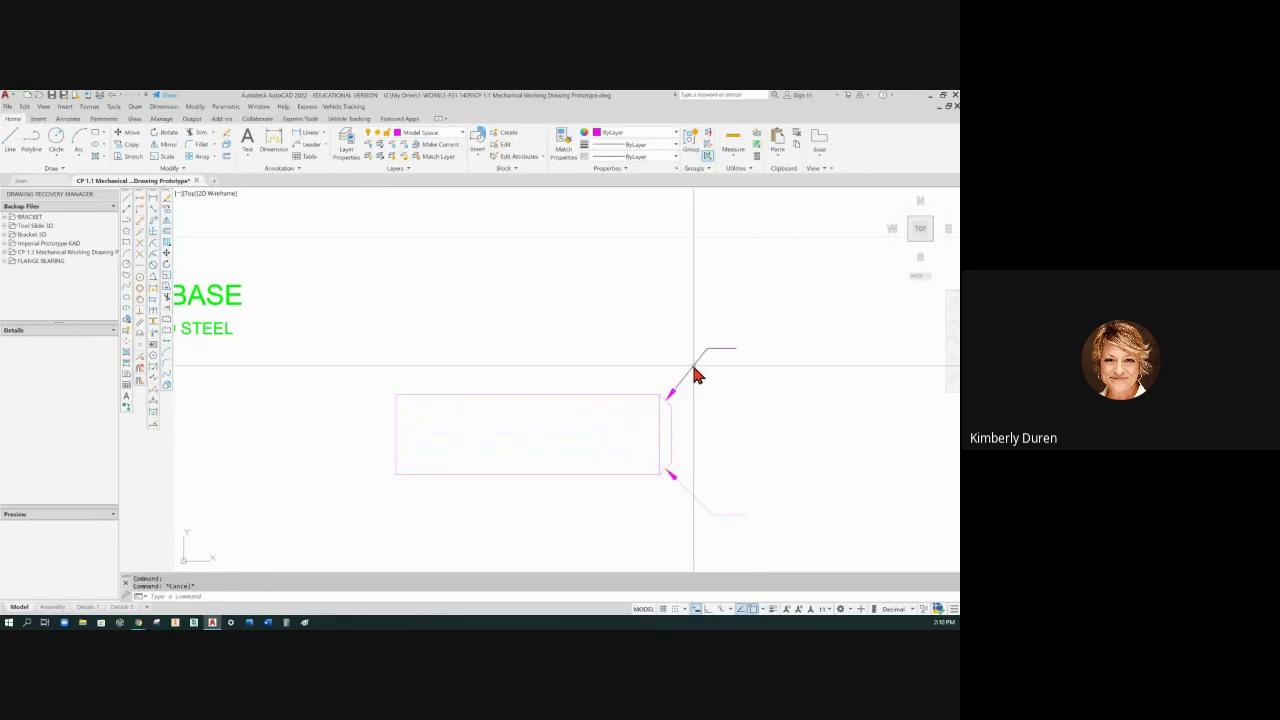
key(Delete)
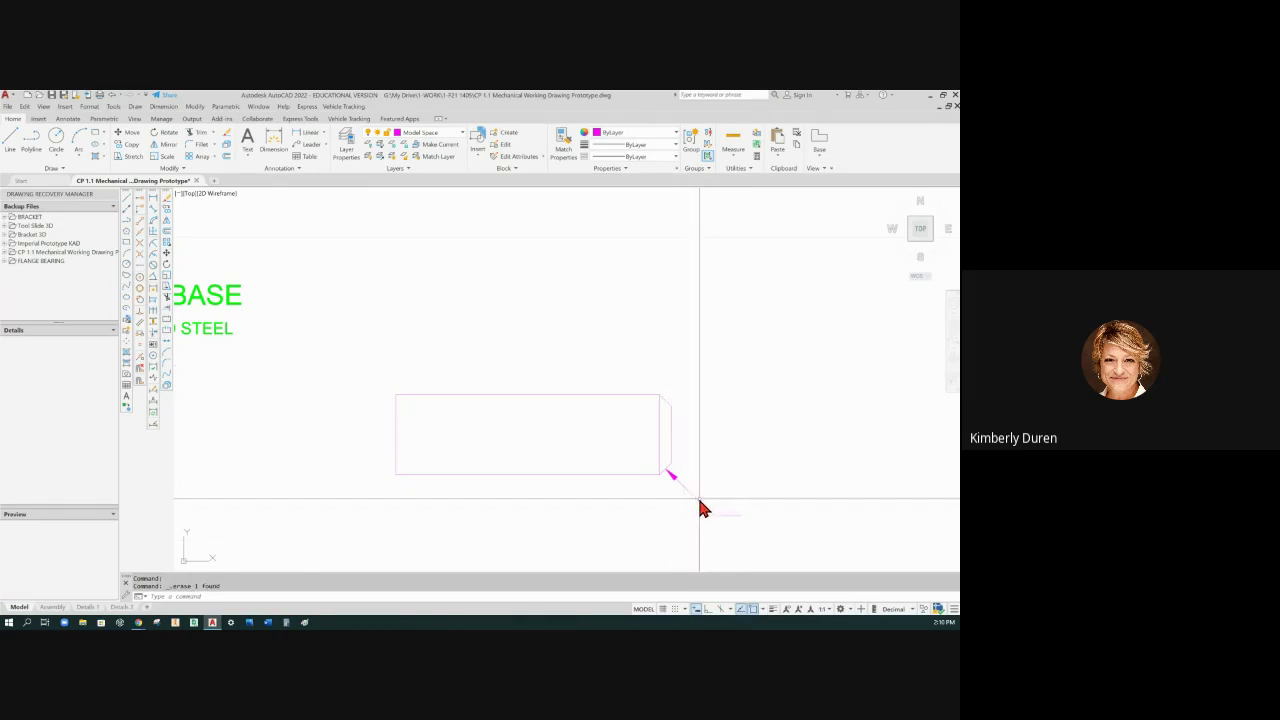
Step: Erase the stray leader, then give the Standard multileader style .15 text height and arrowhead size
click(700, 510)
key(Delete)
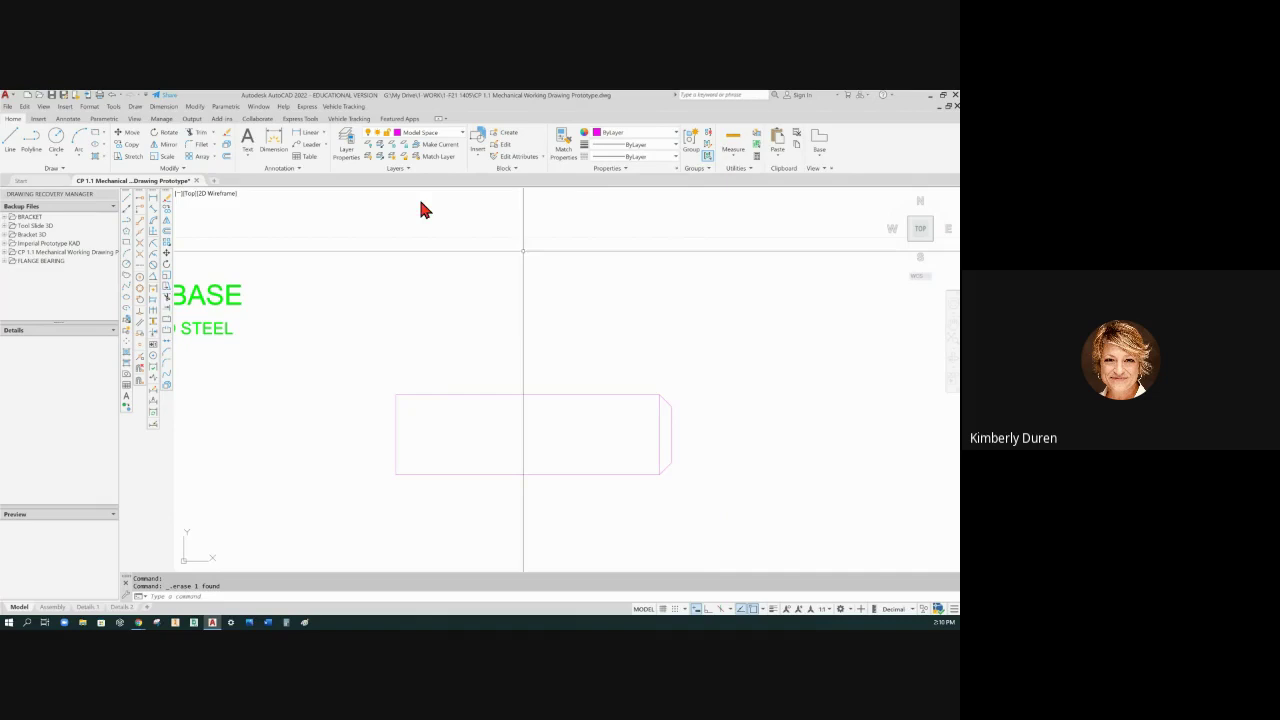
click(90, 107)
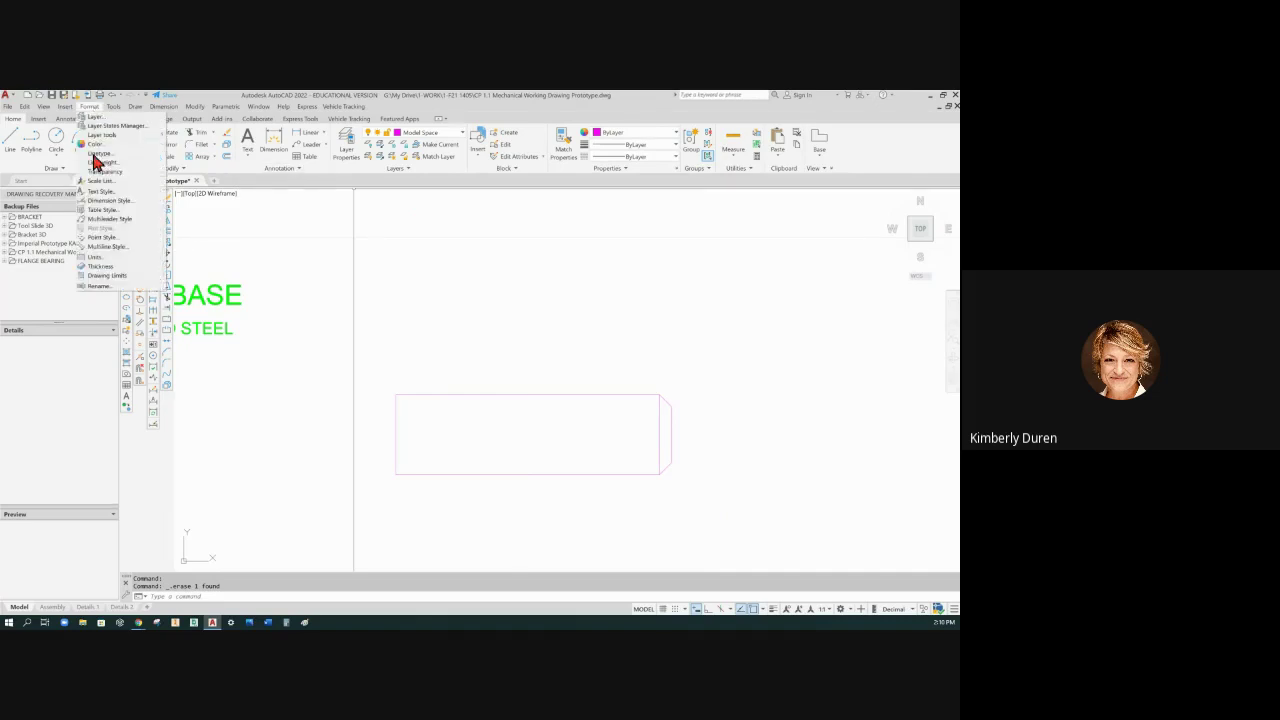
click(108, 219)
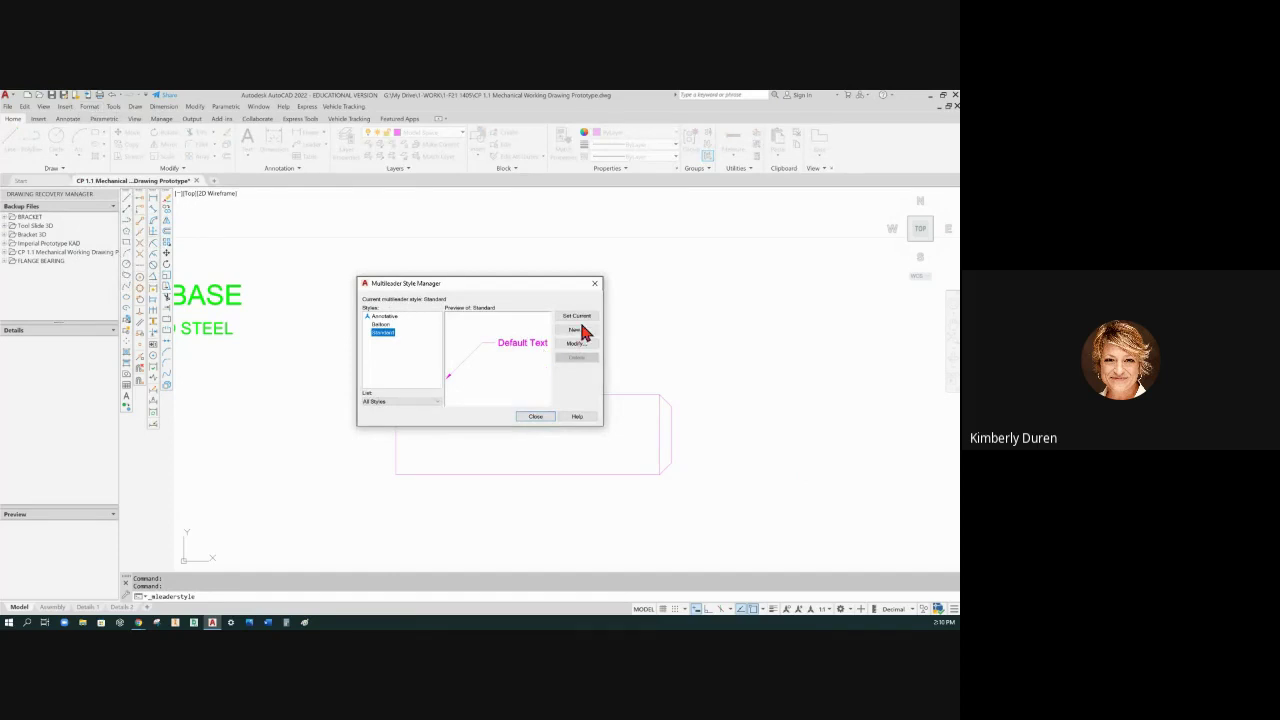
click(577, 344)
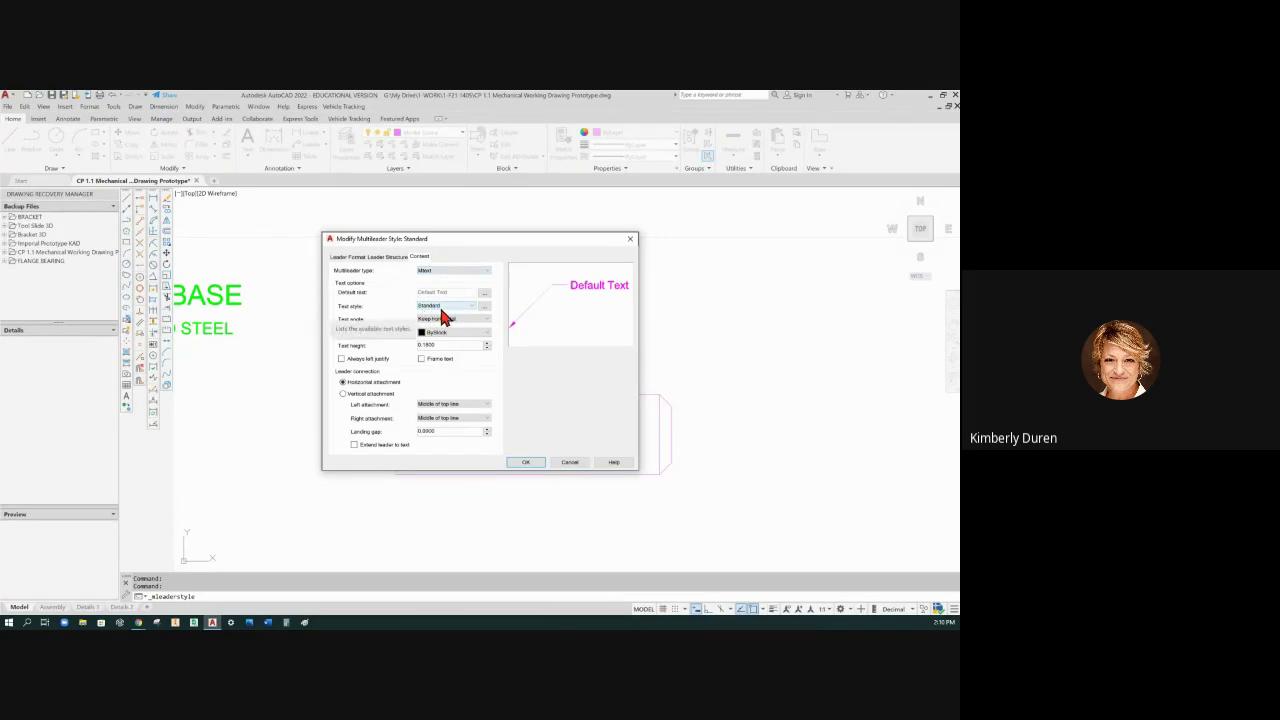
drag(440, 344, 376, 343)
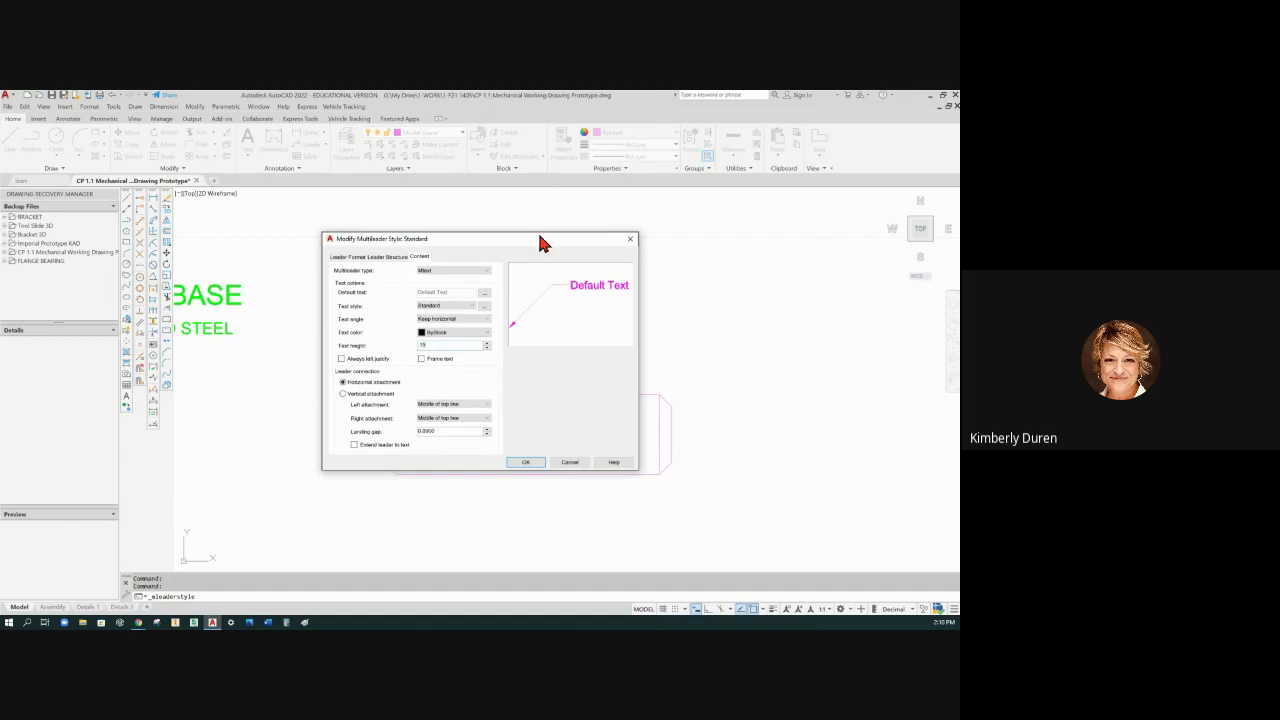
text(15)
click(384, 260)
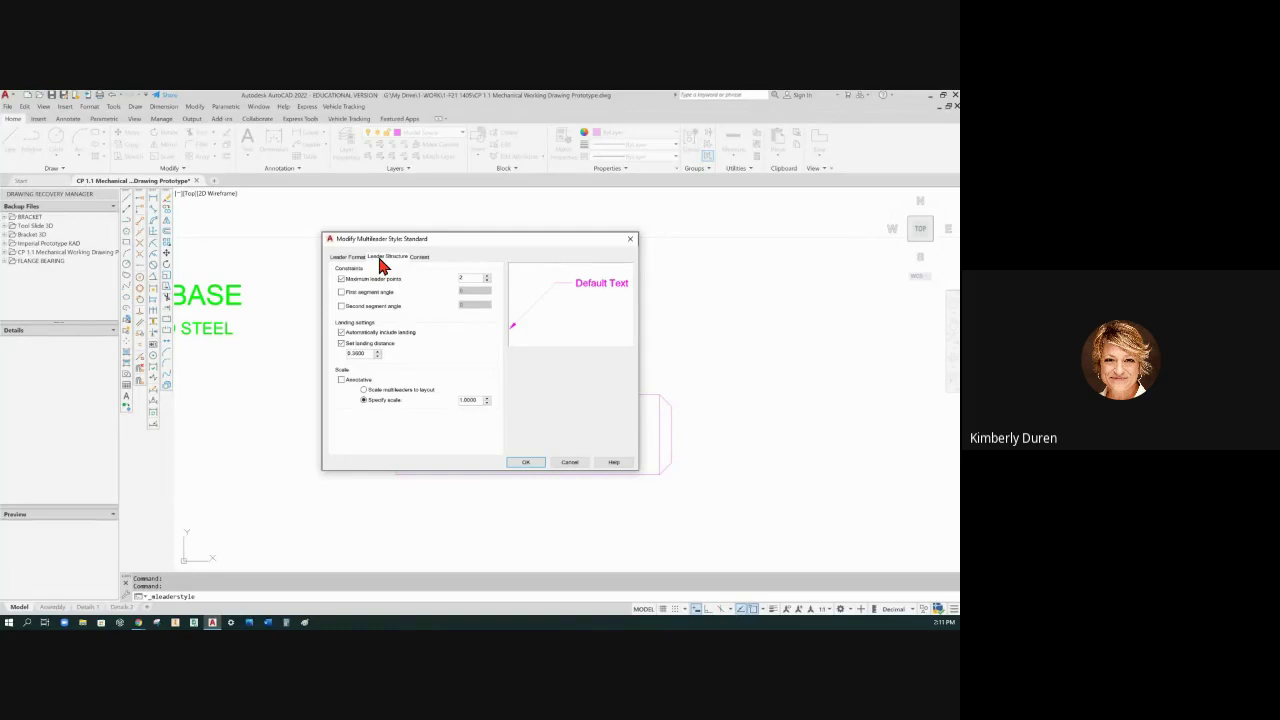
click(419, 259)
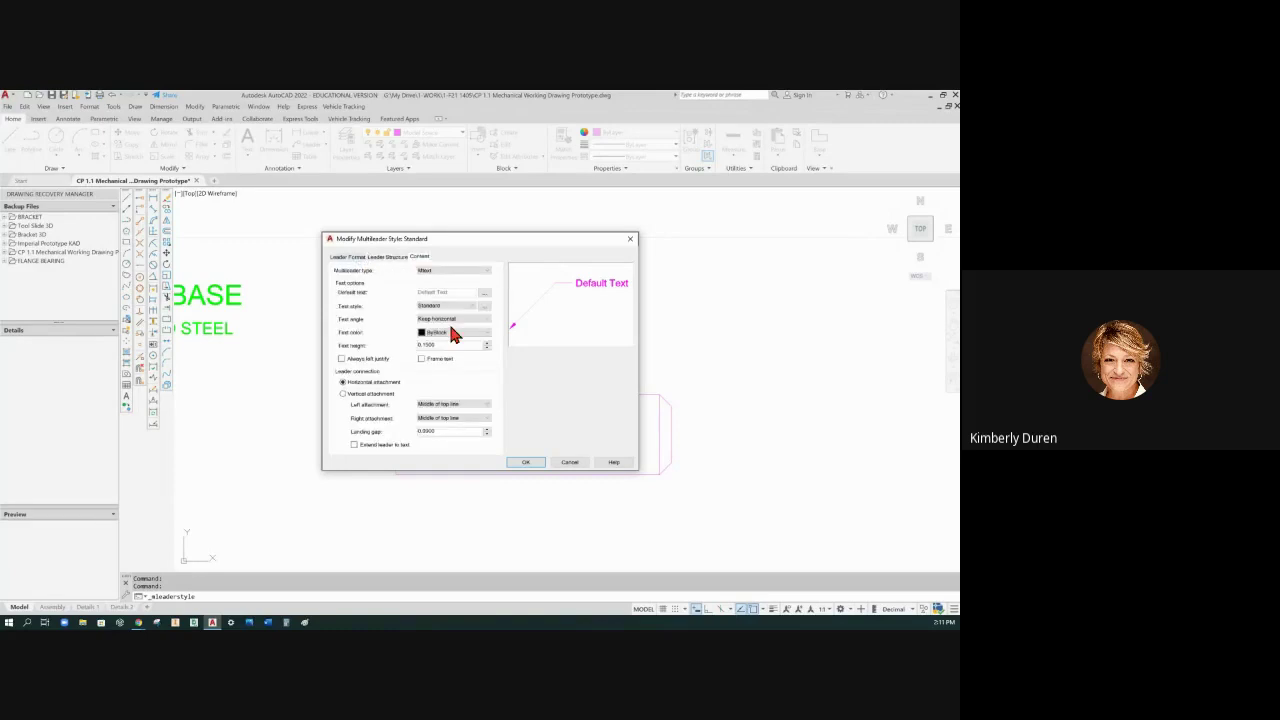
click(350, 257)
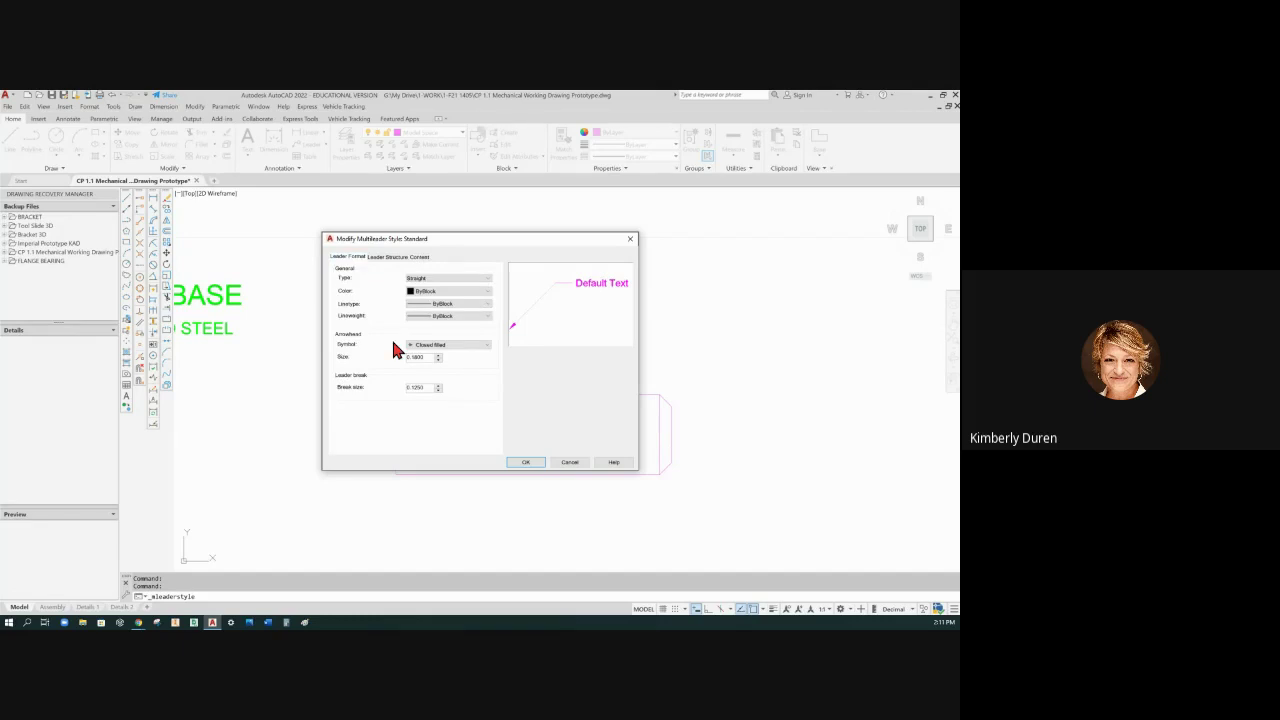
drag(426, 357, 381, 366)
click(527, 463)
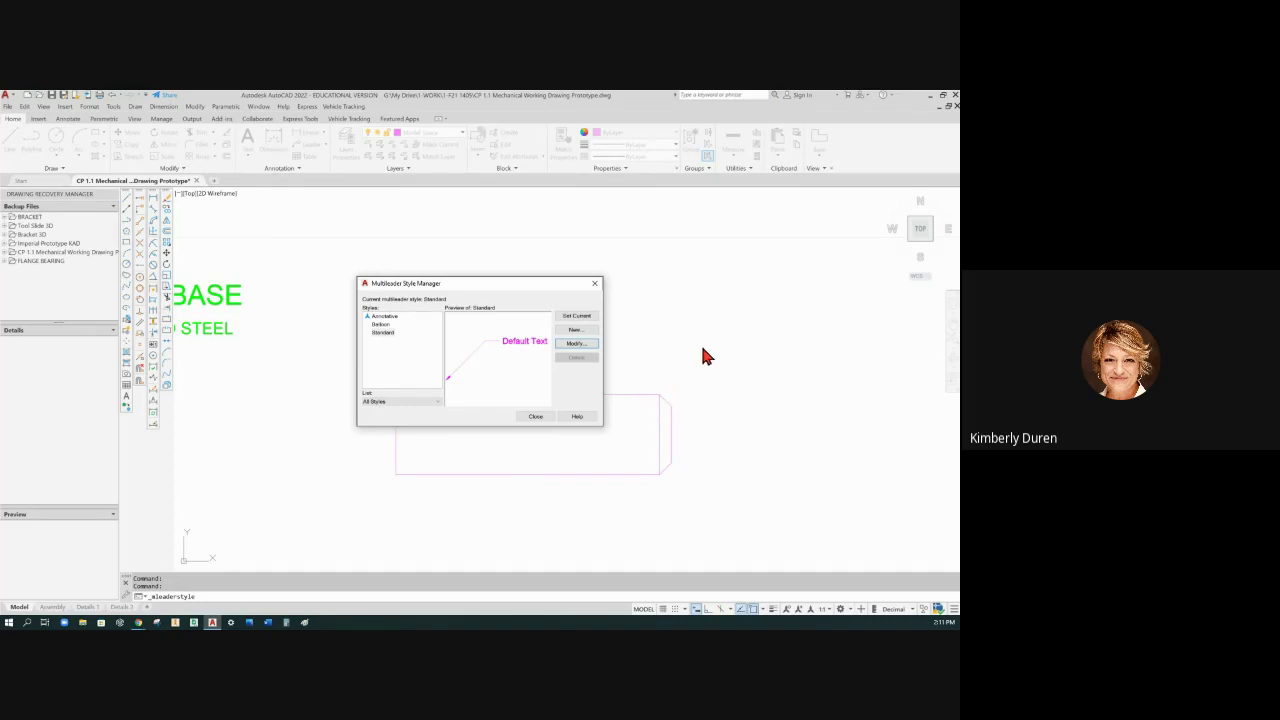
Step: Inspect the Balloon multileader style's Leader Format, Leader Structure and Content settings
click(381, 325)
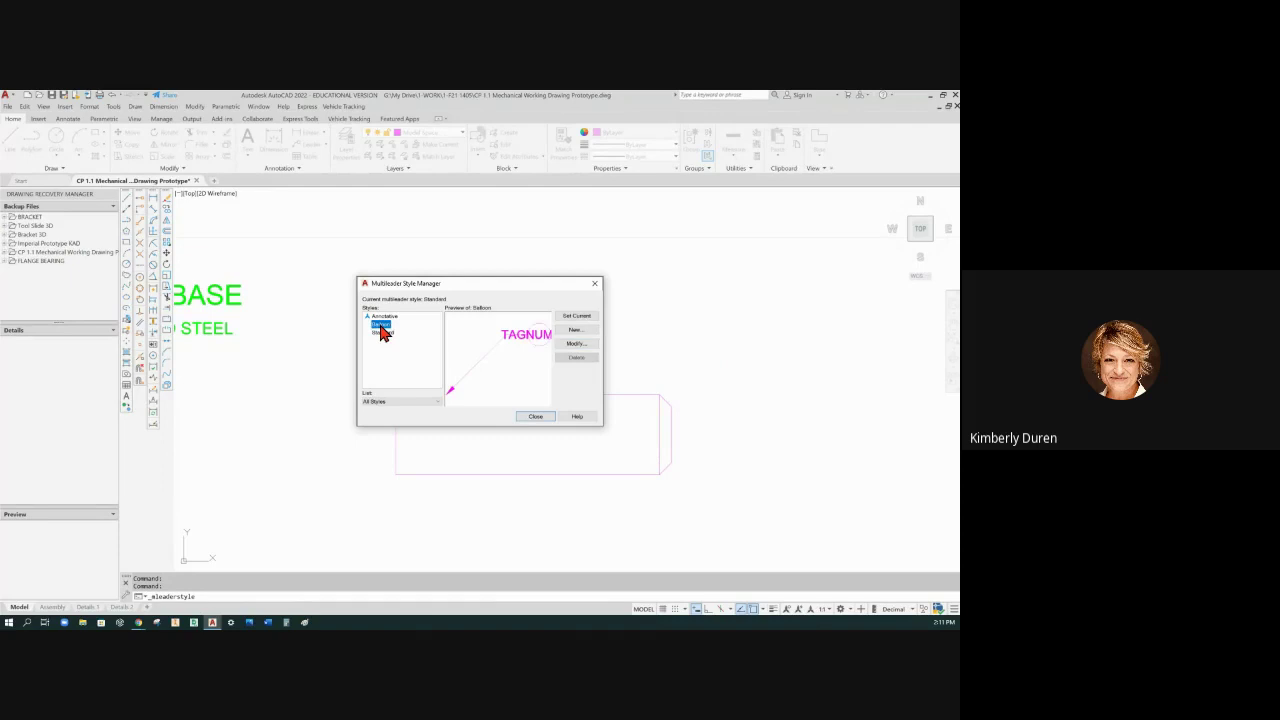
click(576, 345)
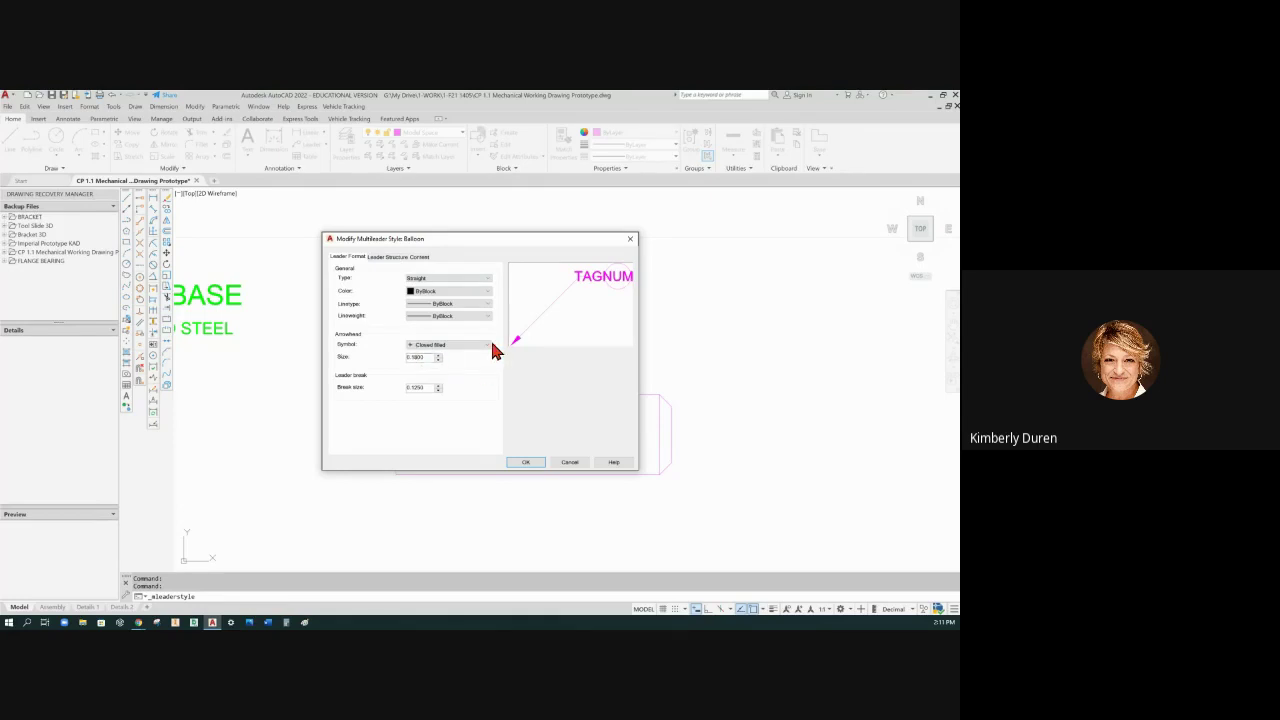
click(392, 258)
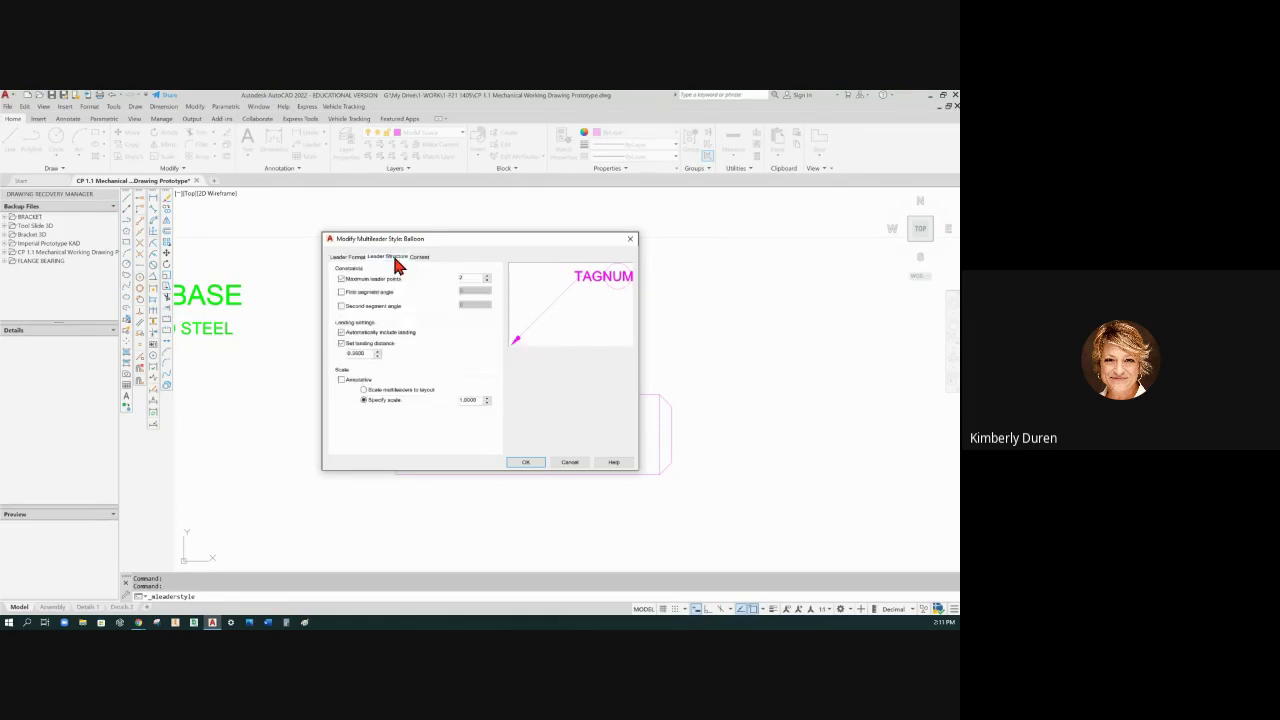
click(418, 258)
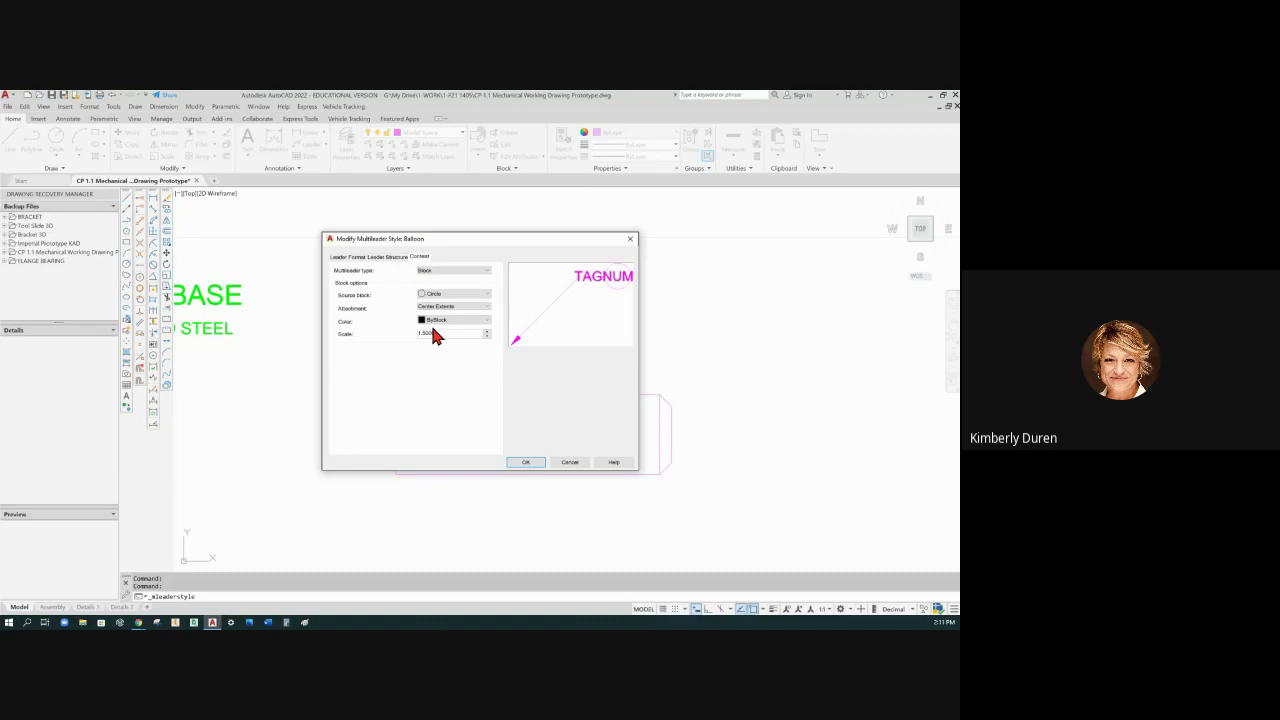
click(387, 259)
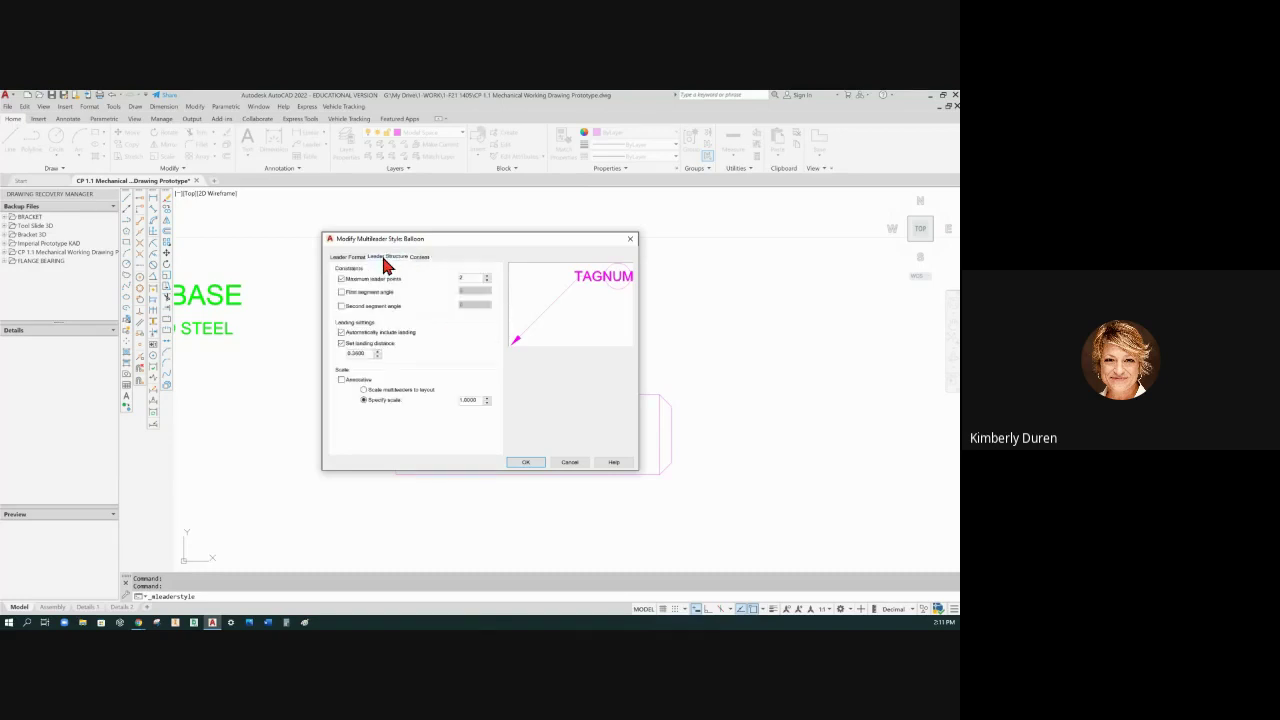
click(345, 259)
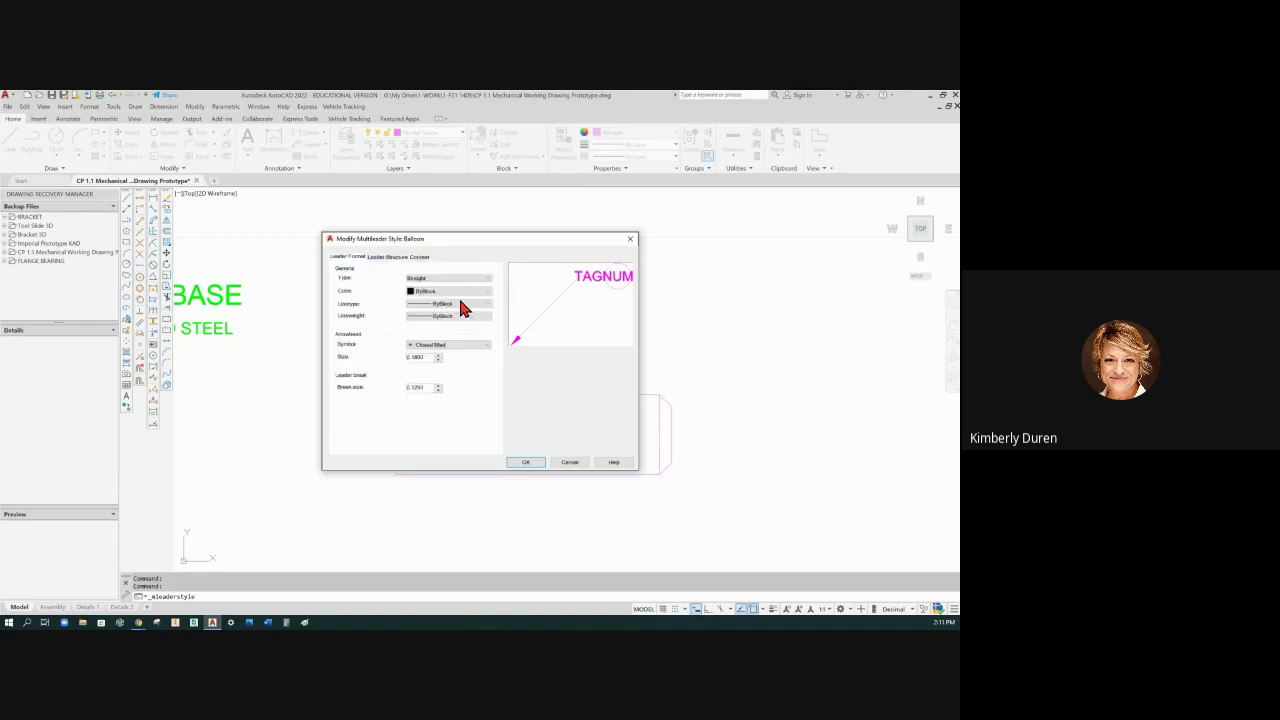
click(421, 257)
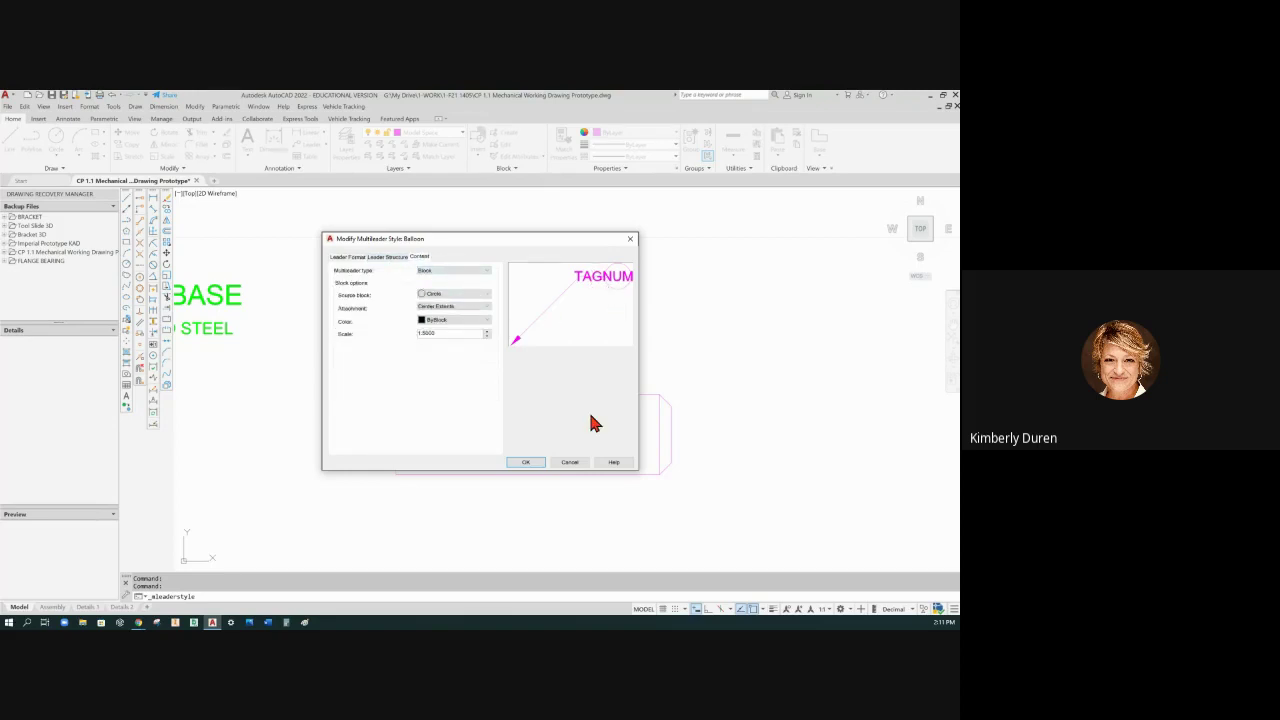
Step: Close the Balloon style and Multileader Style Manager dialogs, expanding the annotation style options
click(527, 464)
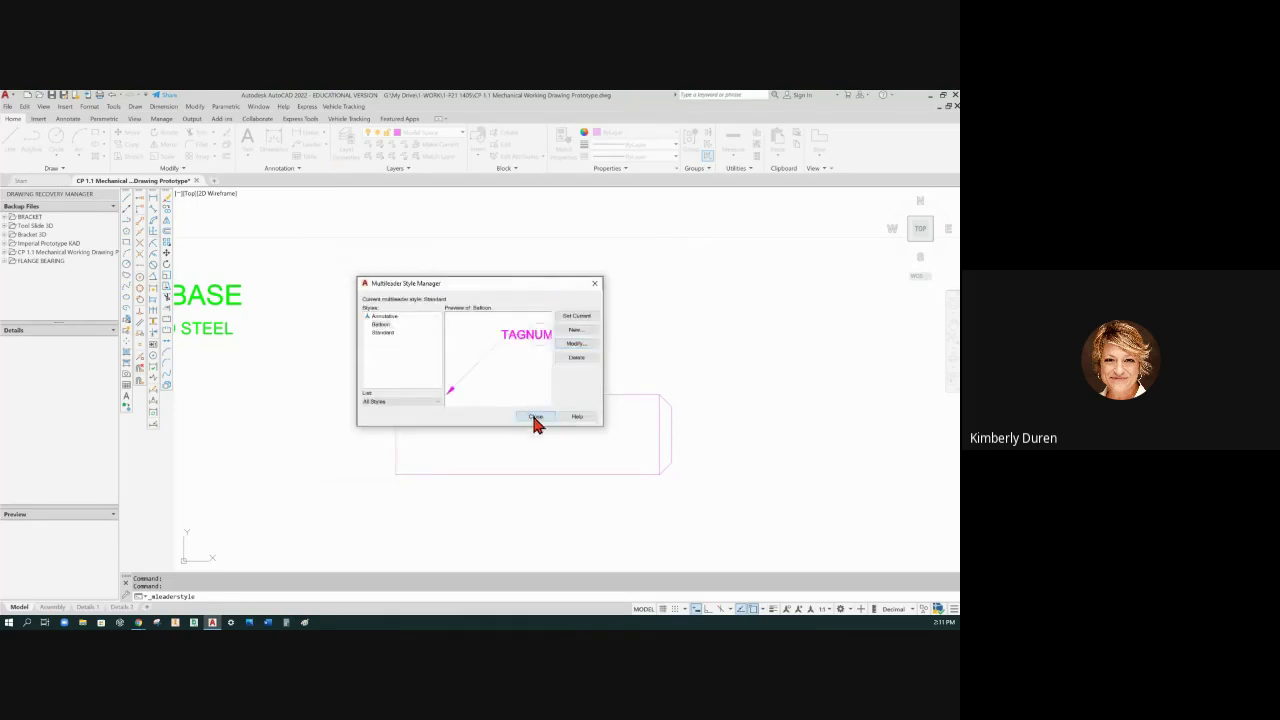
click(533, 418)
click(296, 169)
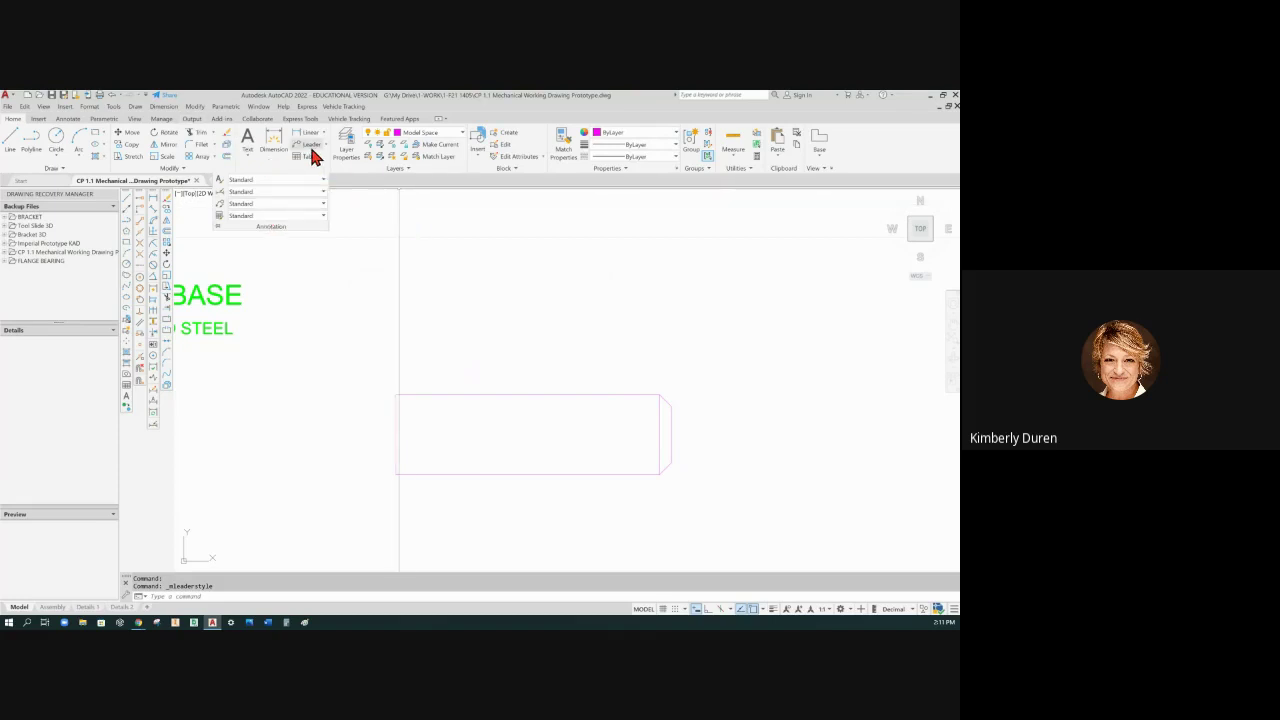
Step: Add a multileader from the upper-right chamfered corner reading '.125 X 45°'
click(312, 155)
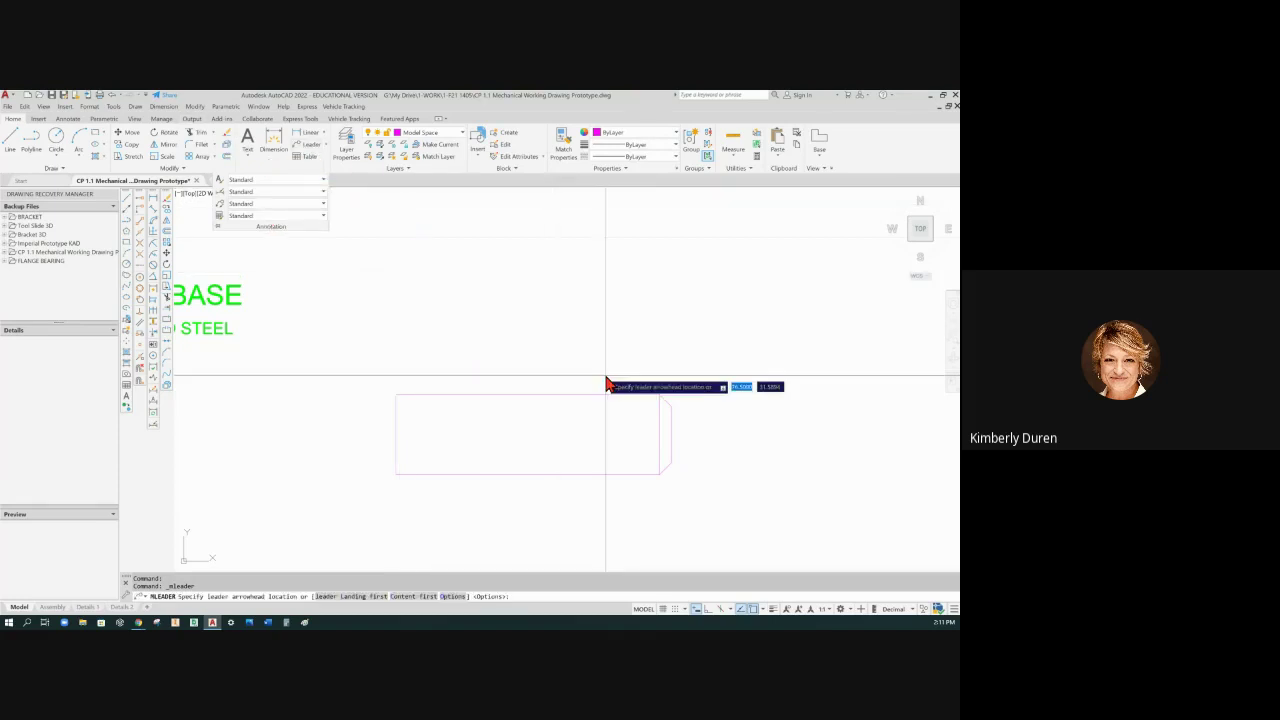
click(667, 399)
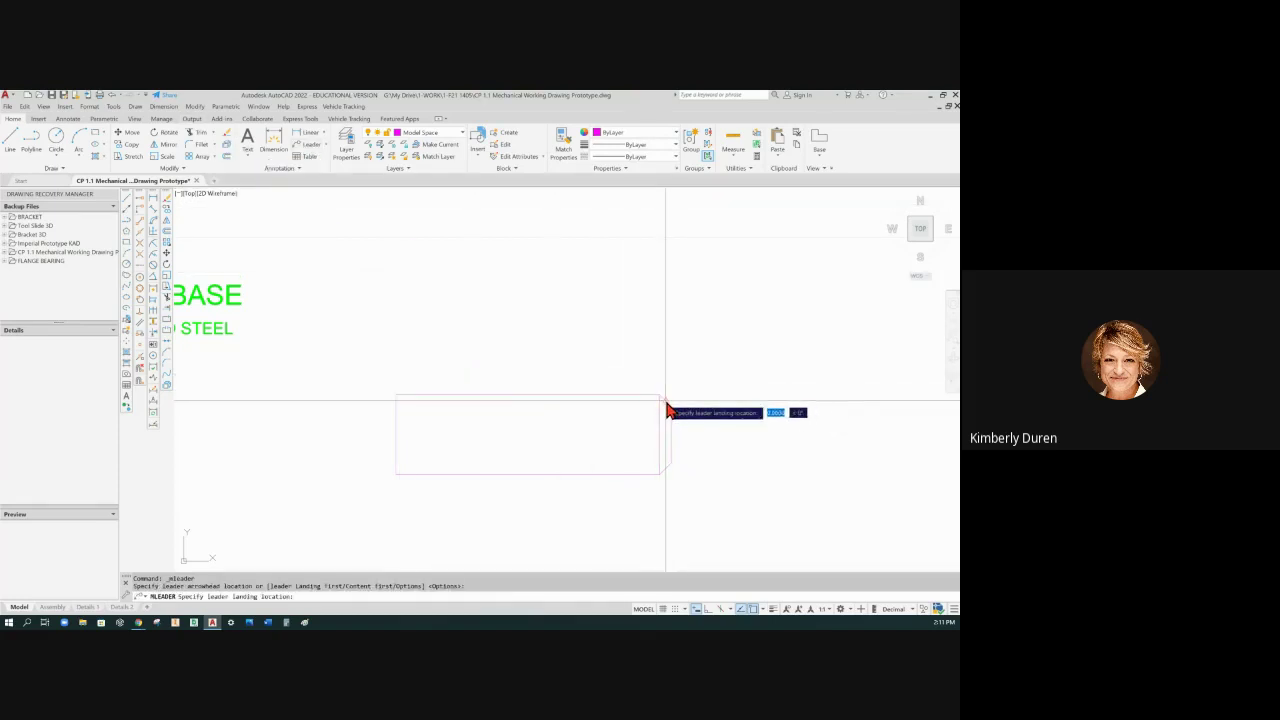
click(733, 323)
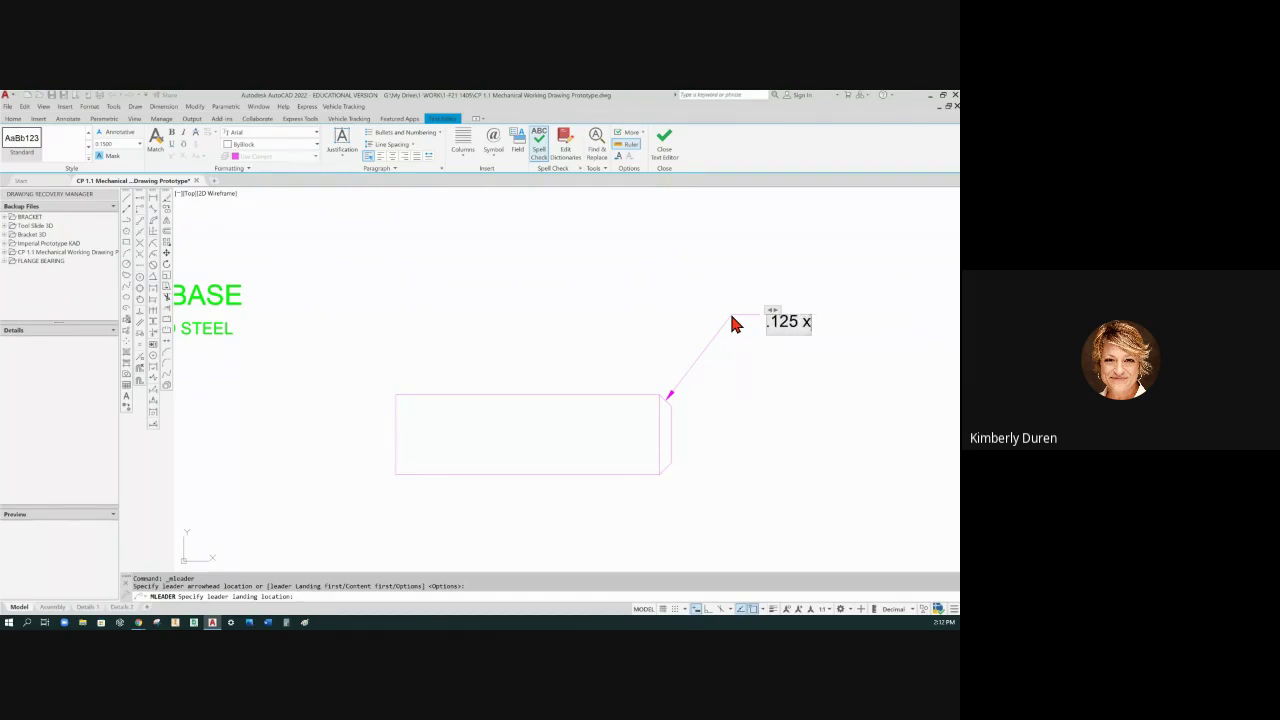
text(.125 X 45)
click(497, 163)
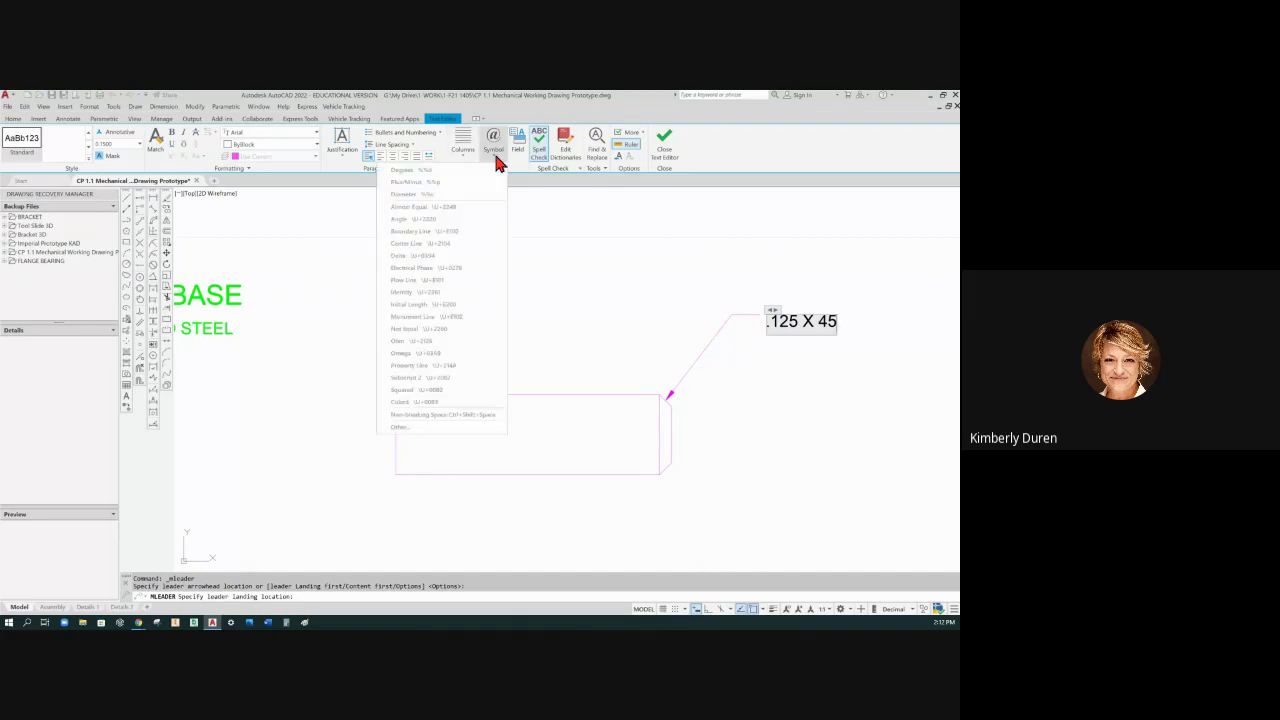
click(408, 175)
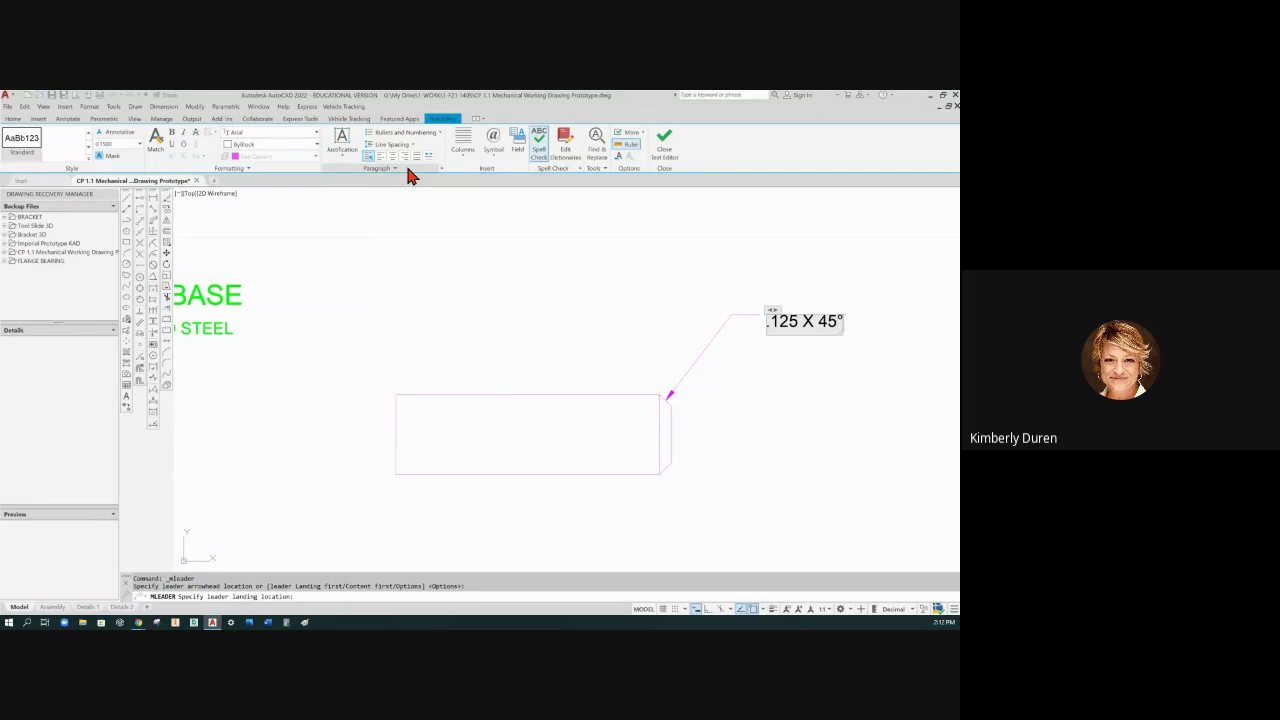
click(664, 145)
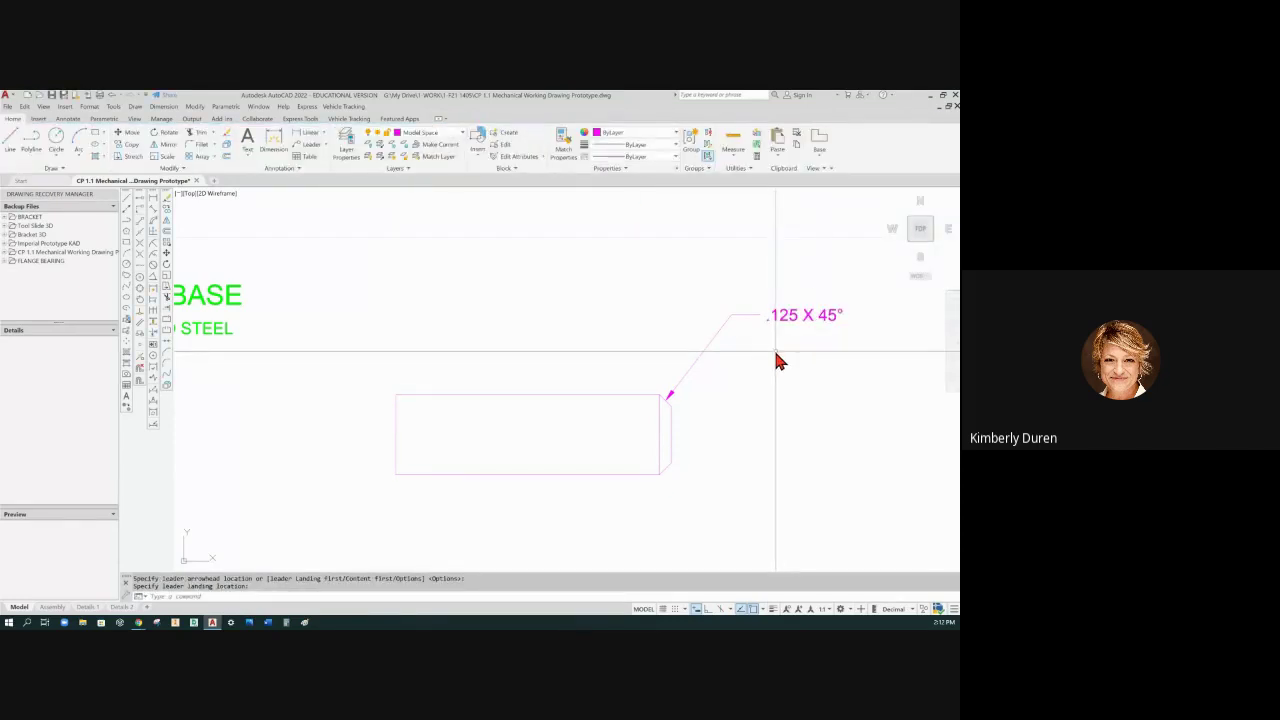
Step: Select the chamfer multileader to check its grips, then deselect it
click(774, 317)
key(Escape)
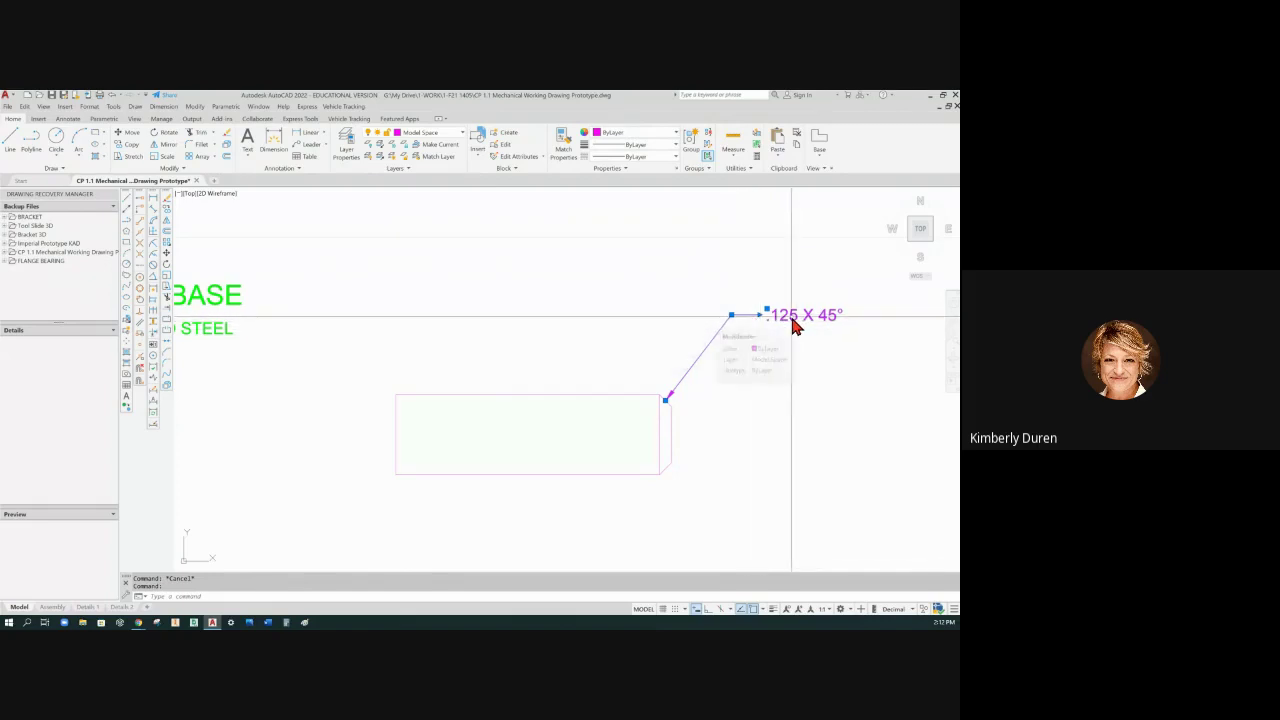
key(Escape)
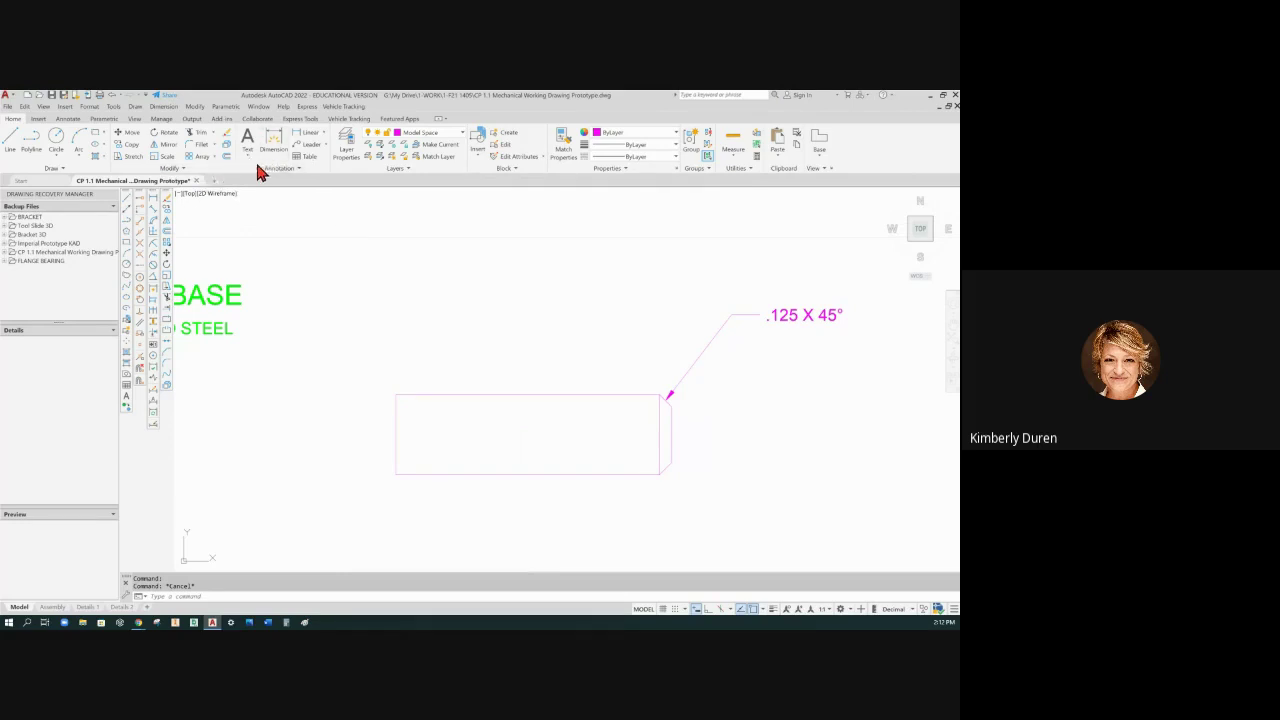
Step: Make Balloon the current multileader style
click(291, 169)
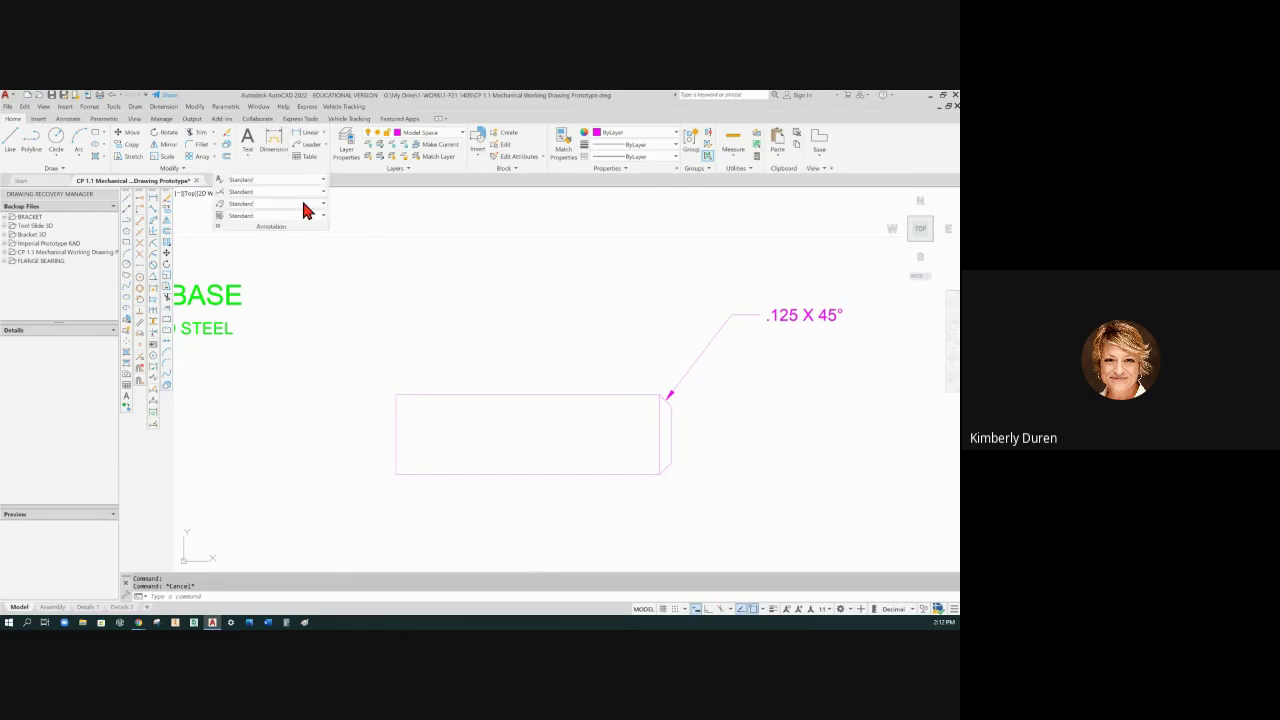
click(306, 206)
click(305, 250)
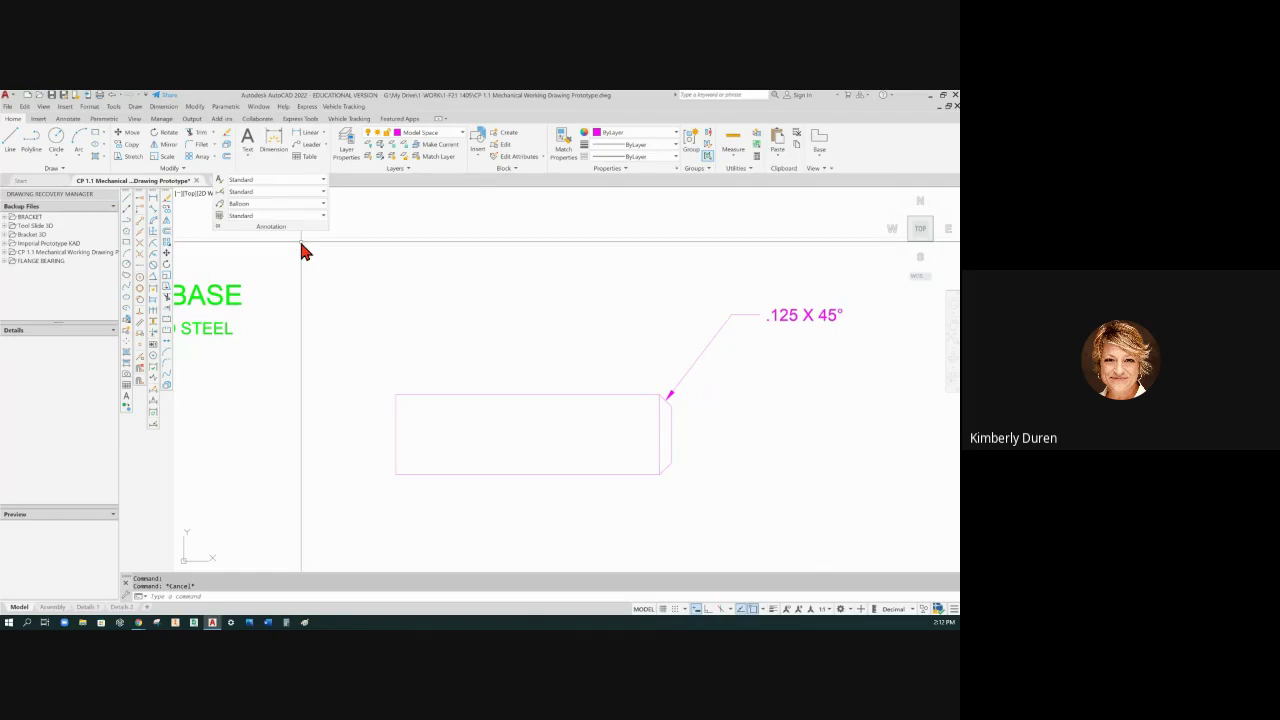
Step: Place a balloon numbered 1 with its leader on the part's top edge
click(309, 148)
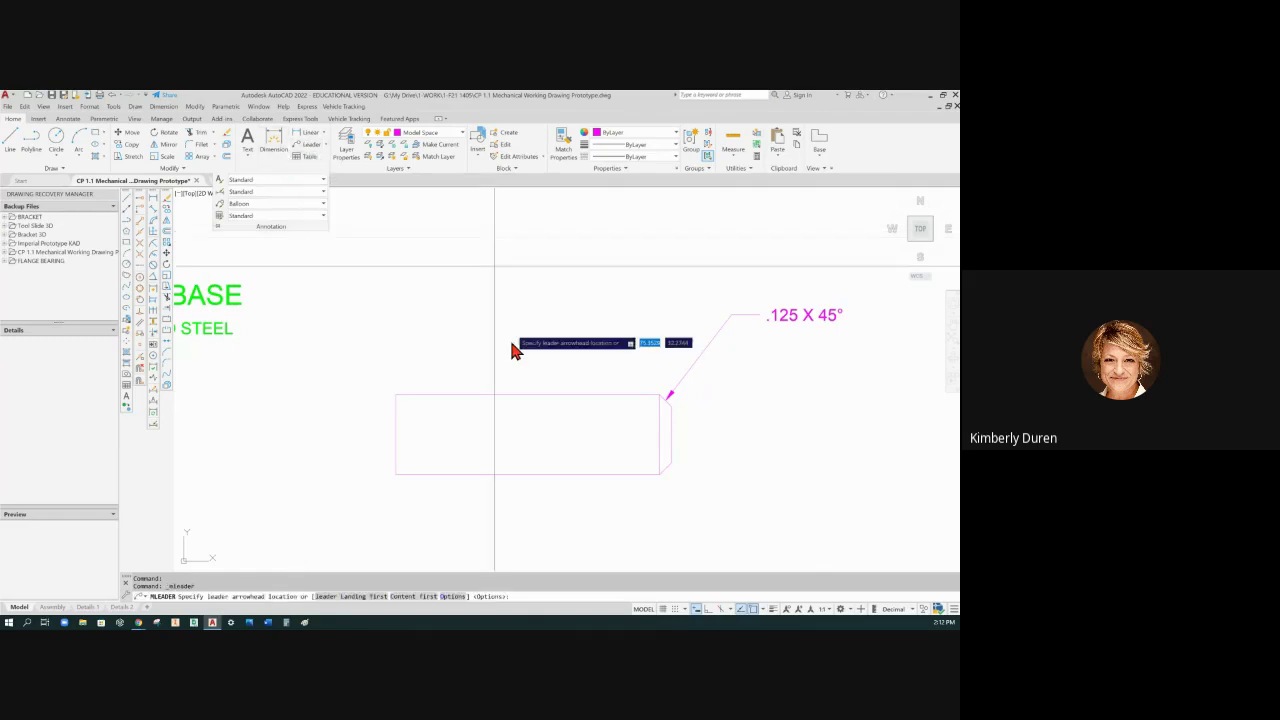
click(501, 394)
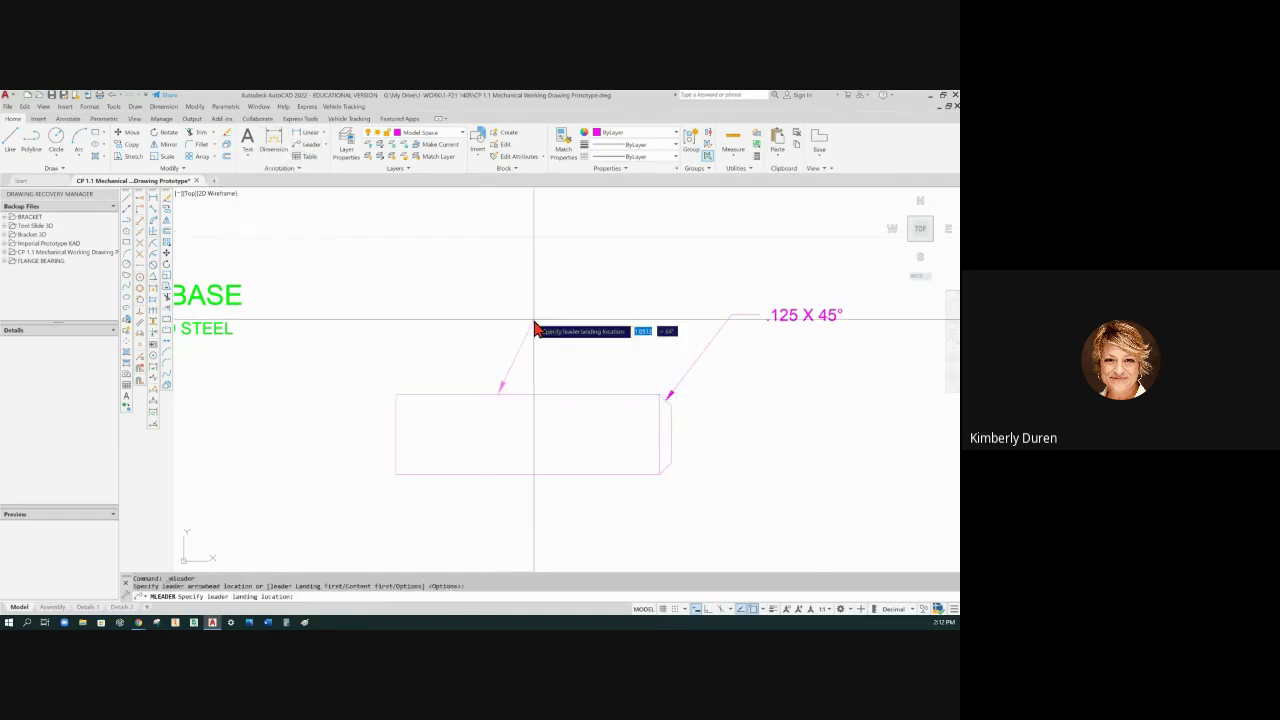
click(566, 272)
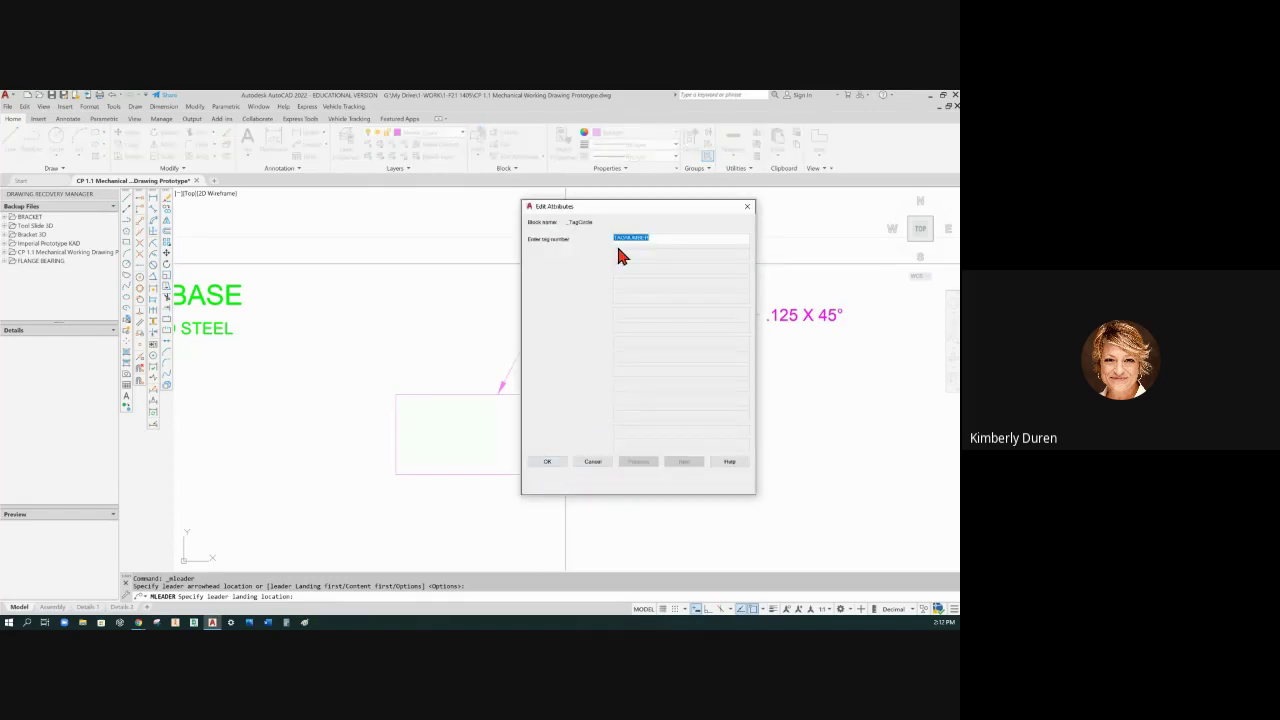
text(1)
click(560, 465)
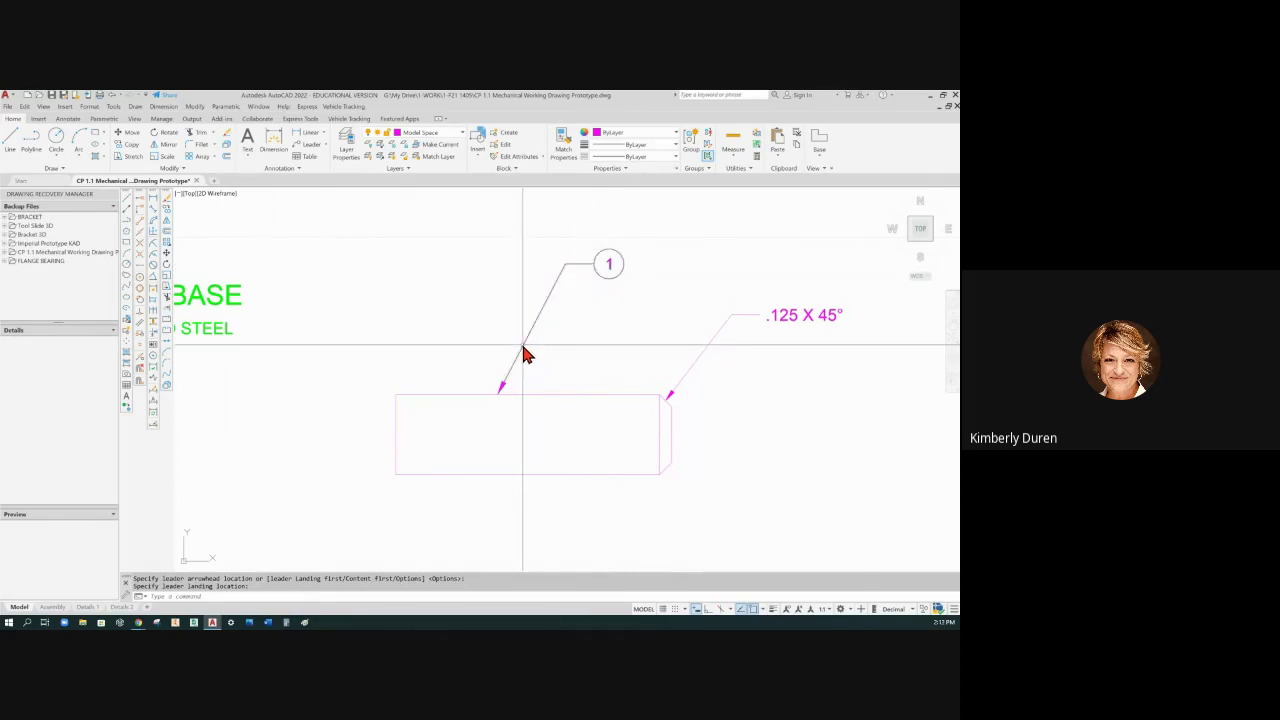
Step: Switch to the Assembly layout, set the viewport scale to 1:2 and make Text current
click(53, 607)
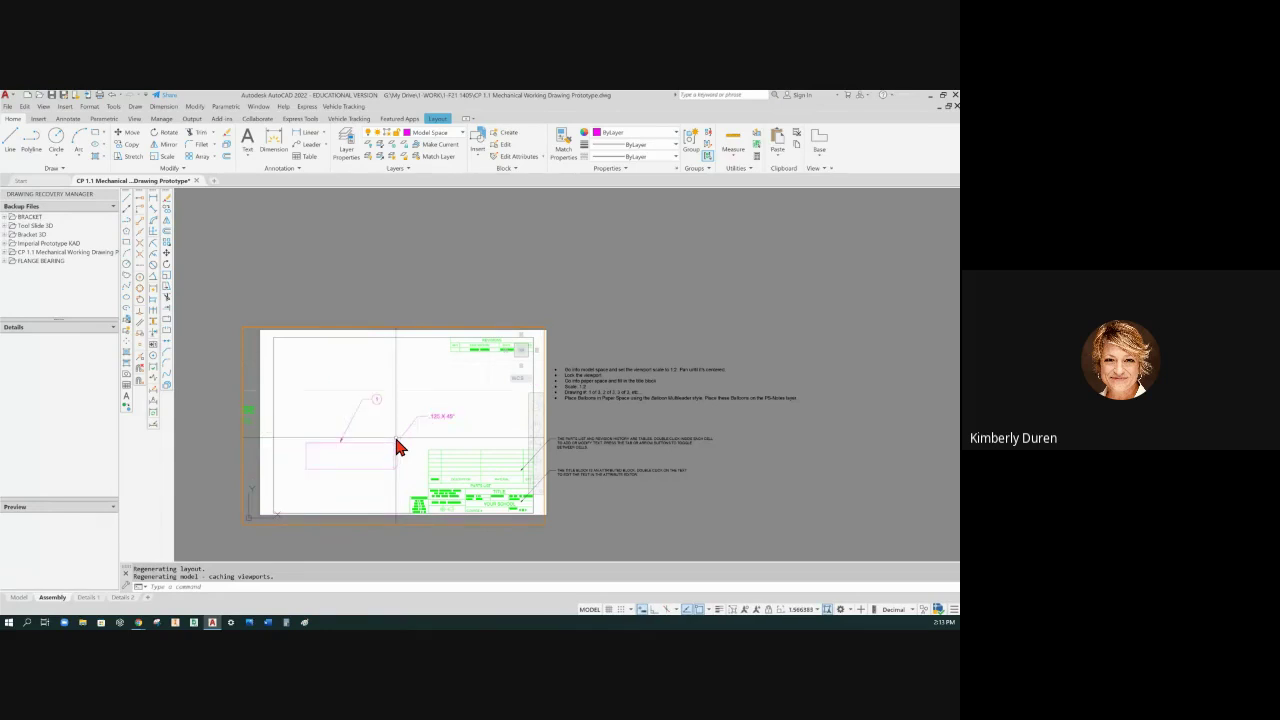
click(818, 613)
click(736, 334)
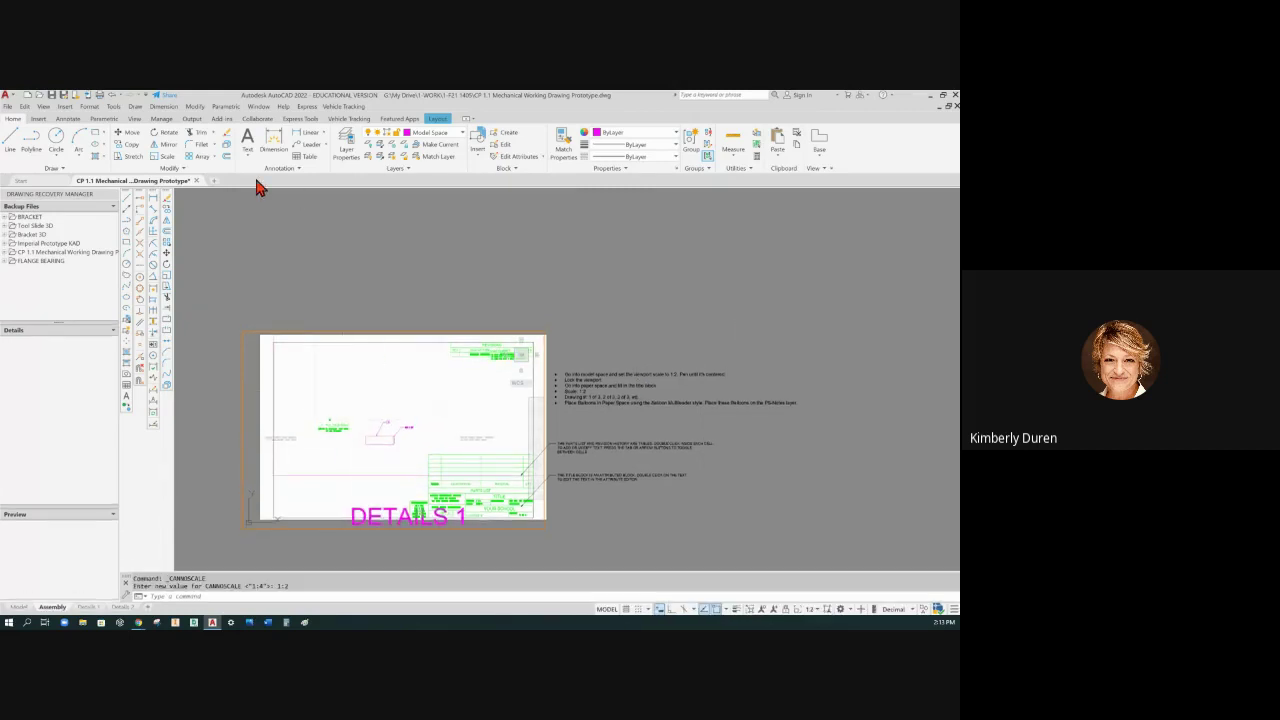
click(463, 137)
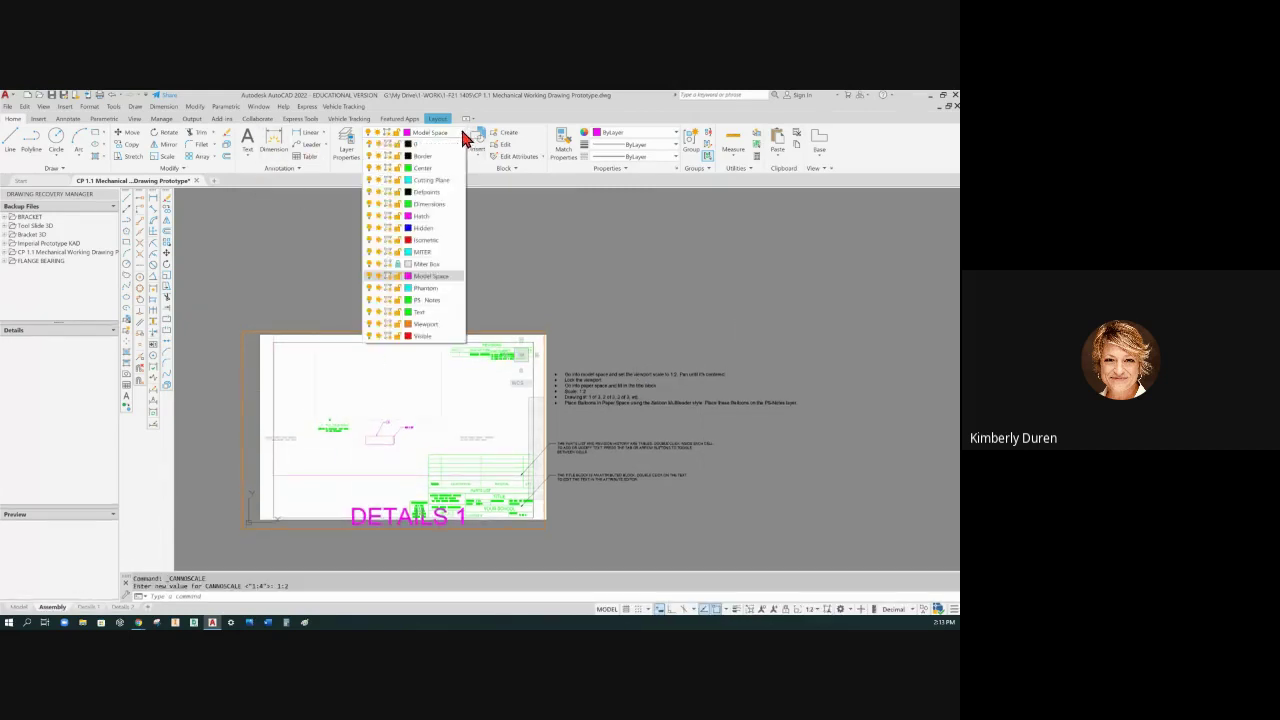
click(430, 314)
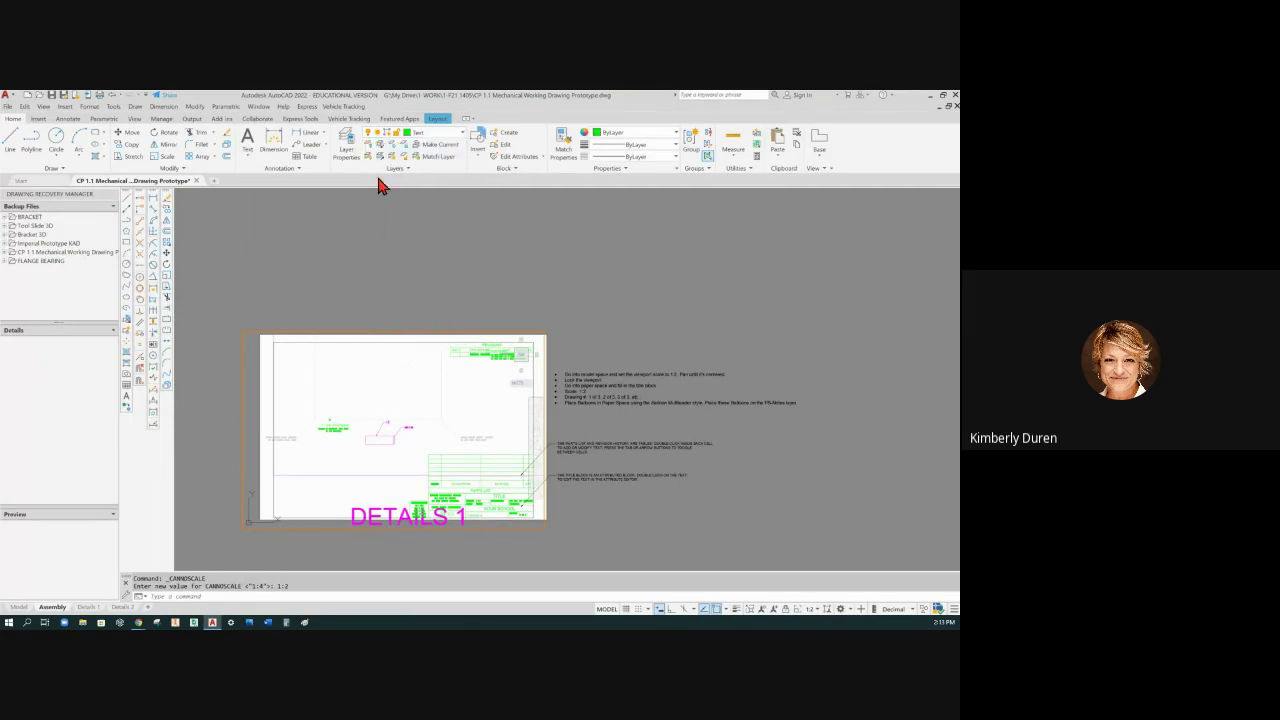
Step: Working in paper space, place a balloon tagged 4 whose leader points at the part
click(310, 145)
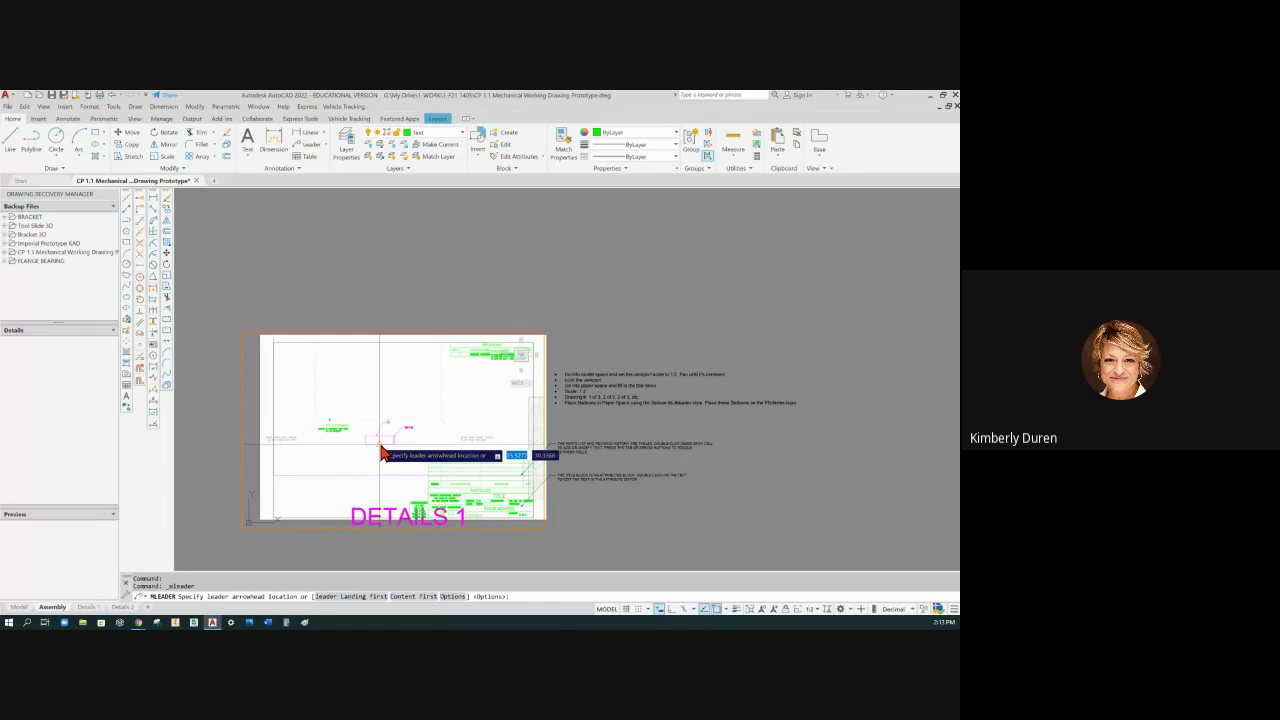
click(606, 611)
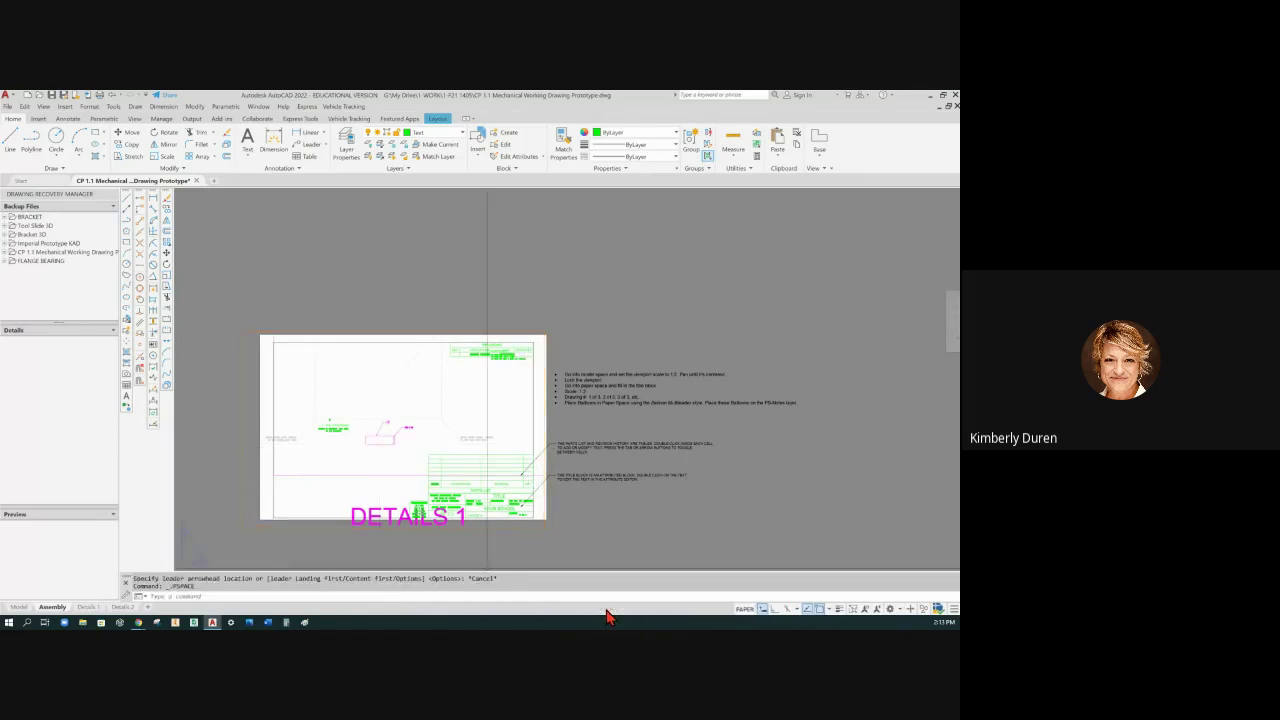
click(310, 145)
click(396, 464)
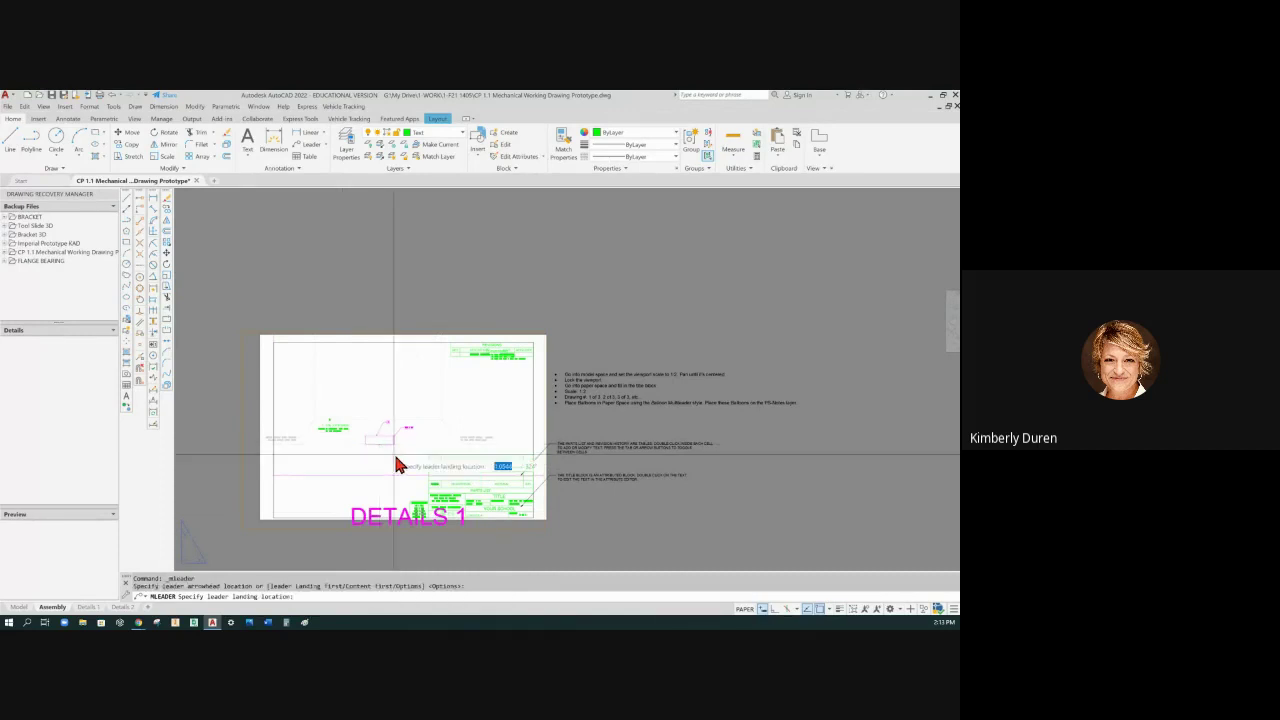
click(551, 467)
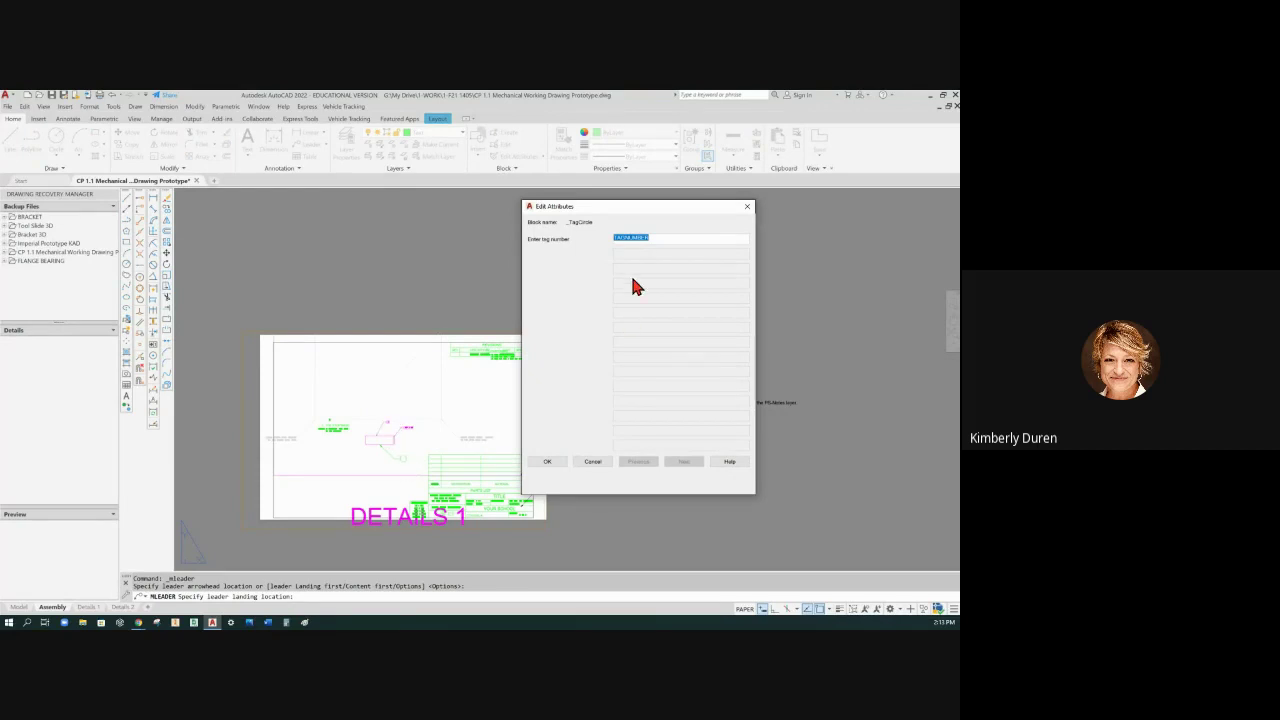
text(4)
click(545, 466)
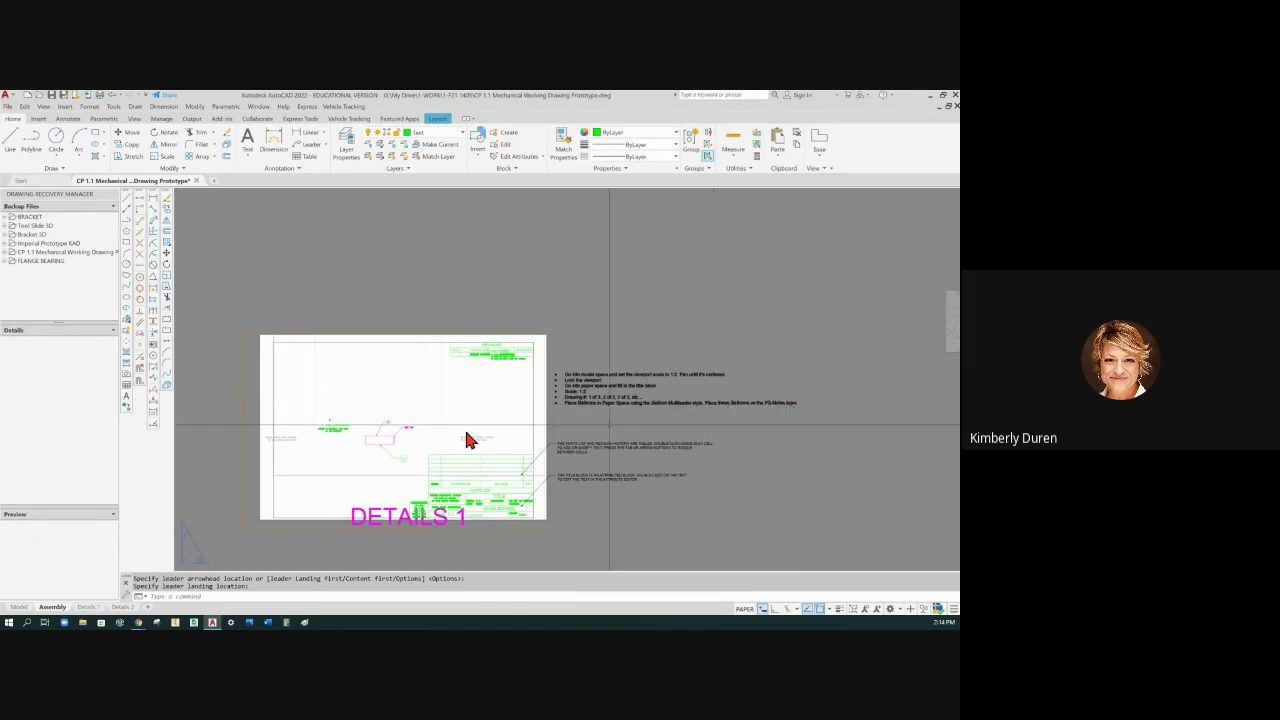
Step: Move the paper-space balloon onto the PS-Notes layer
click(400, 462)
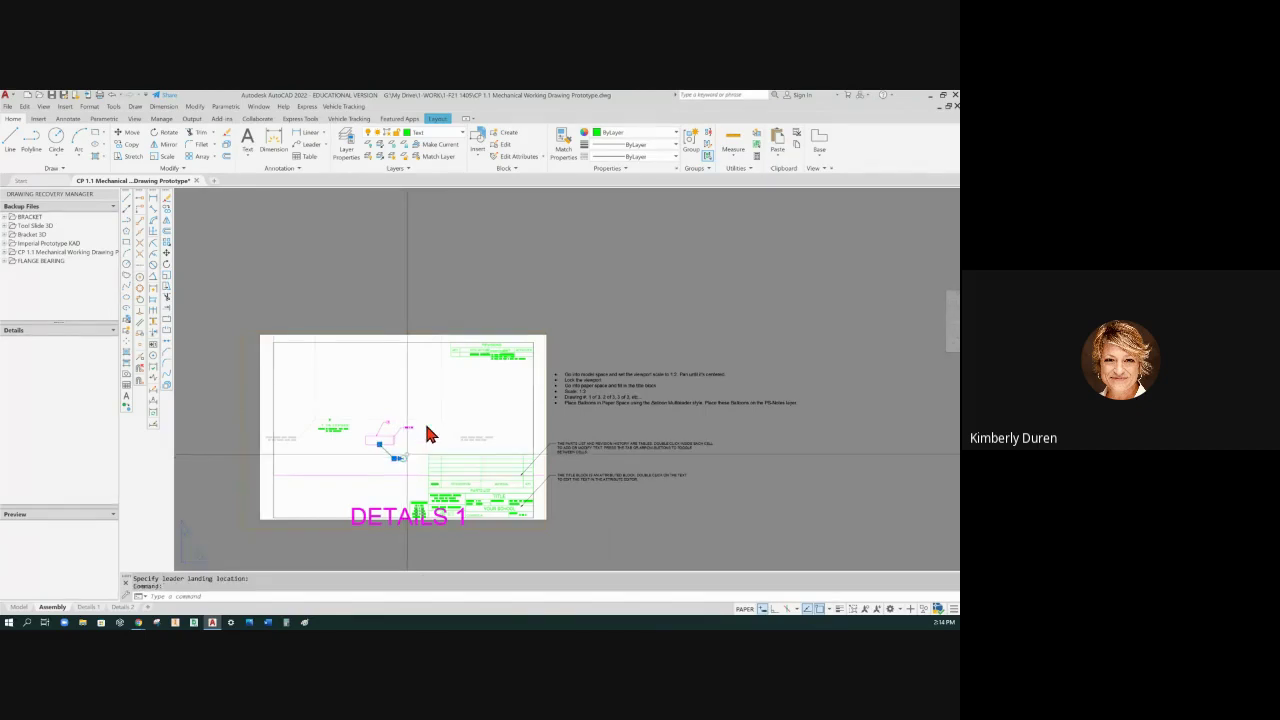
click(464, 134)
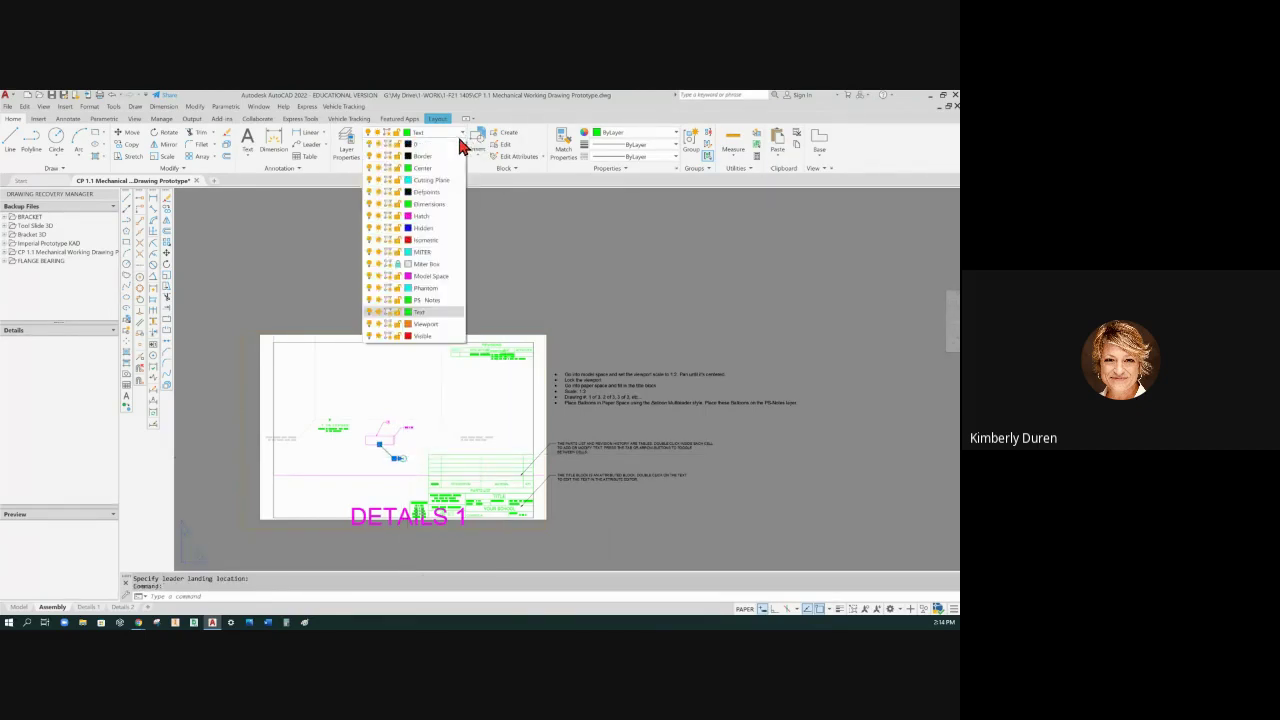
click(439, 303)
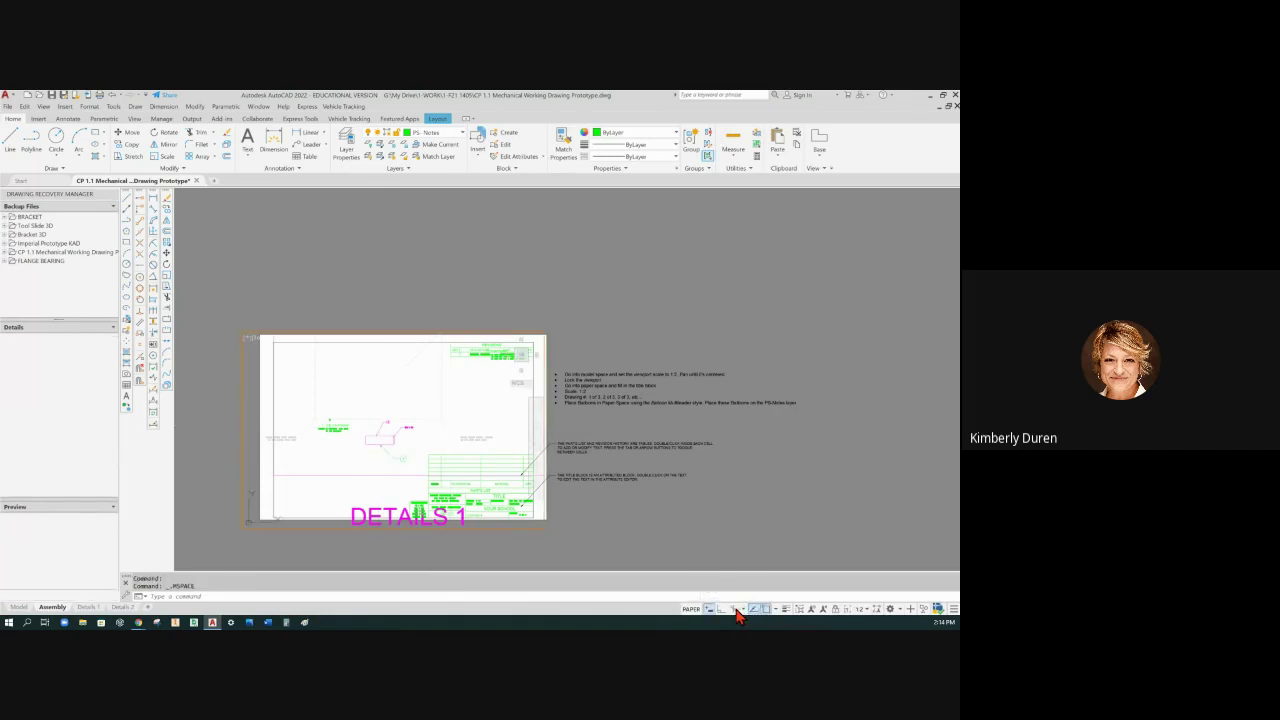
Step: Enter the viewport's model space and delete the balloon drawn there
click(744, 609)
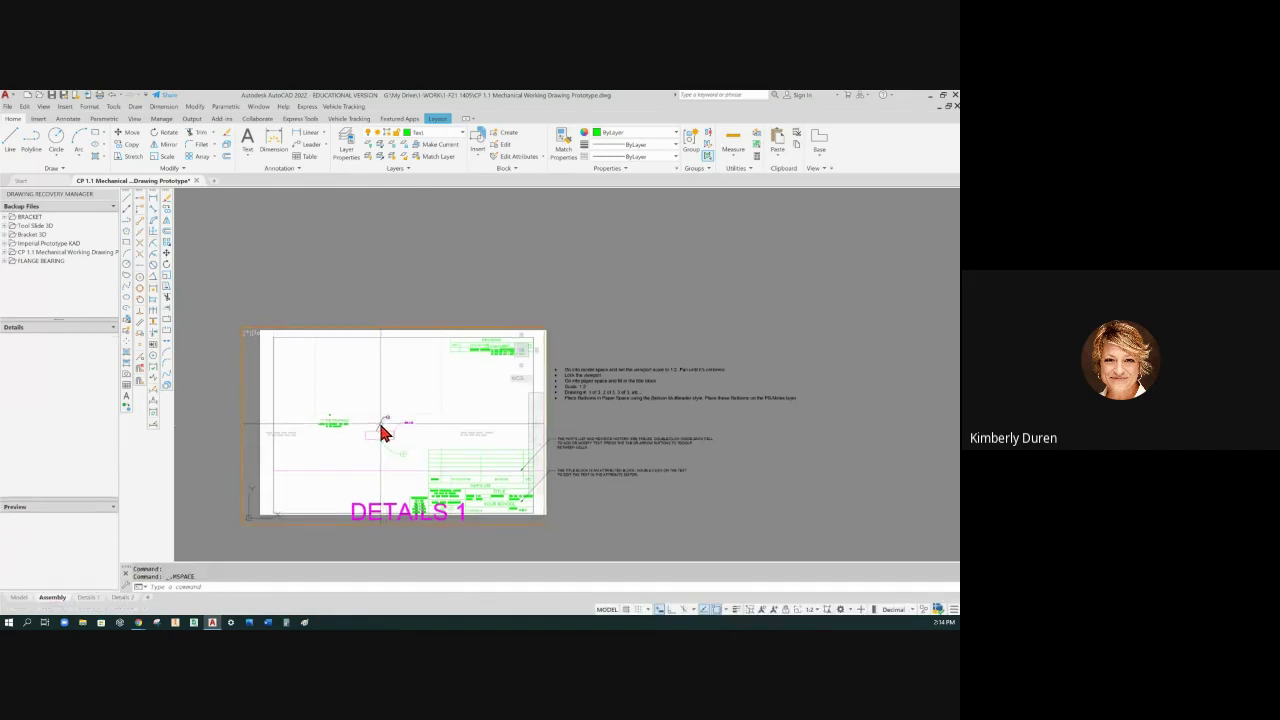
click(382, 430)
key(Delete)
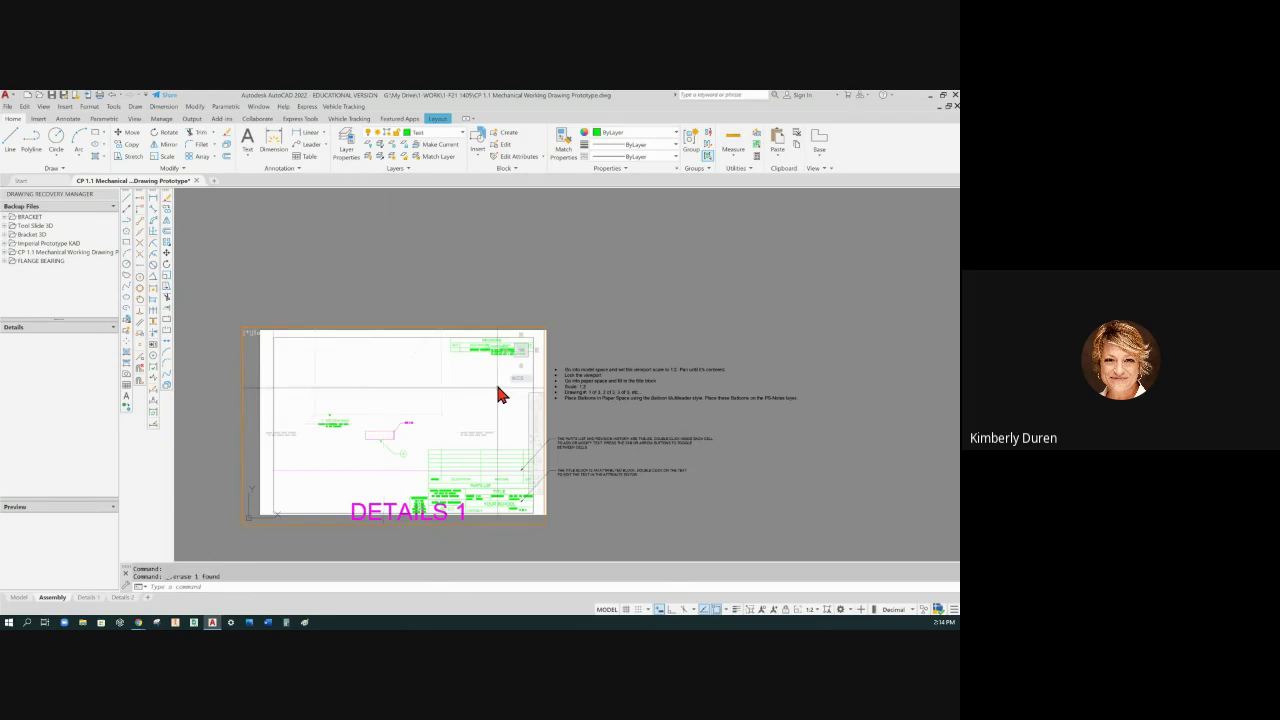